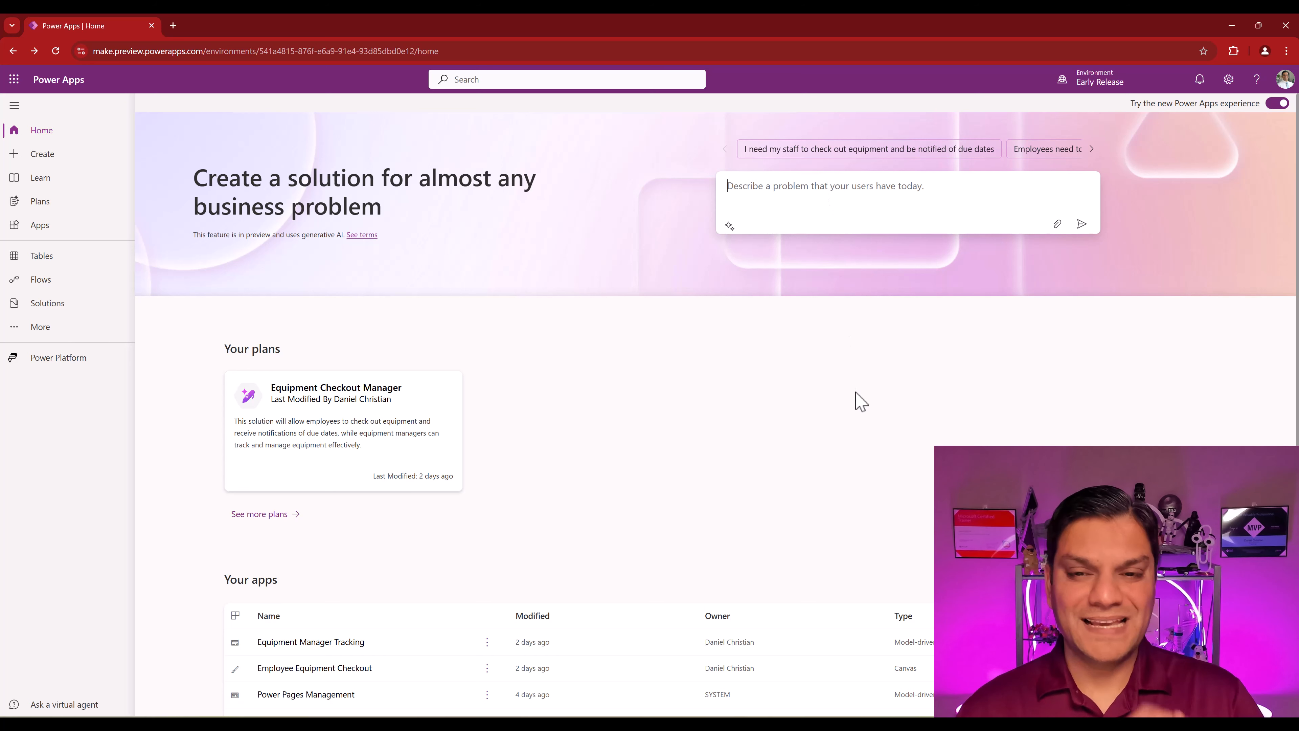
Step: Submit a business problem about tracking a non-profit homeless shelter's responsibilities and tasks, covering leaders, volunteers, meals, overnight hosts and transportation
key("ctrl+v")
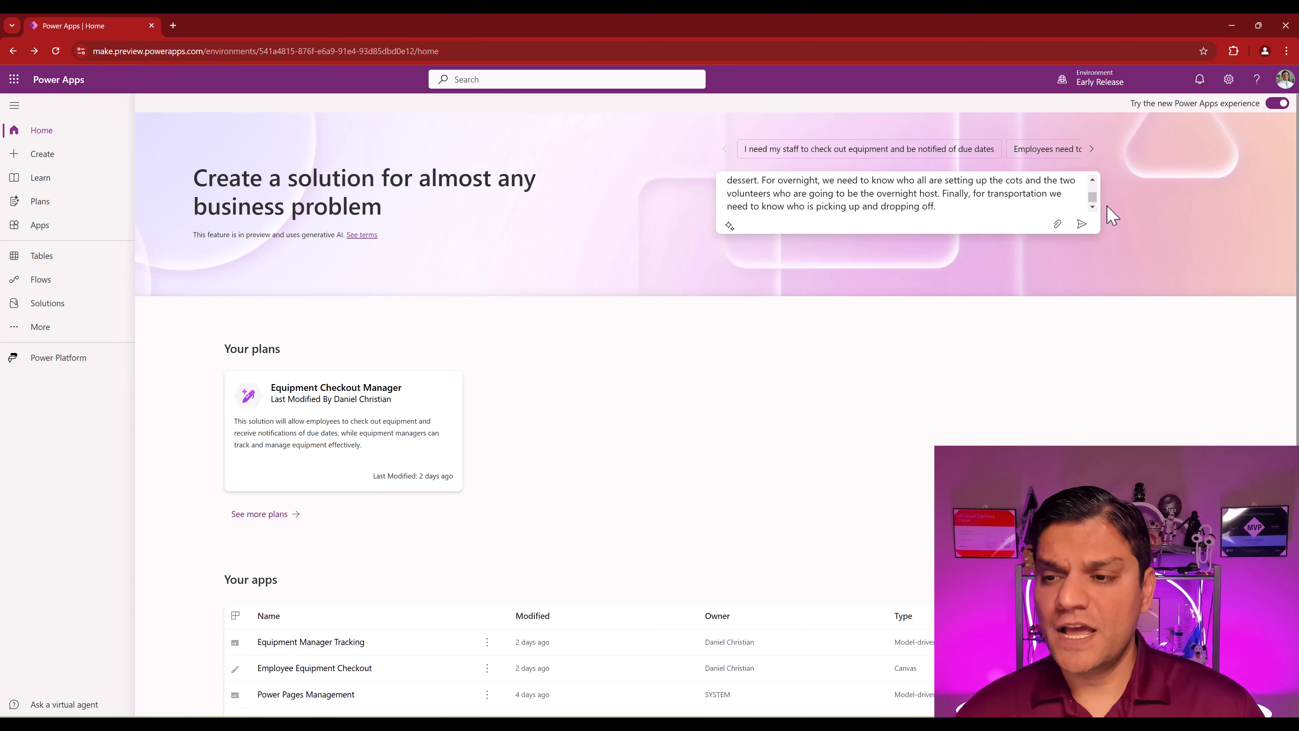
left_click_drag(1091, 195, 1090, 184)
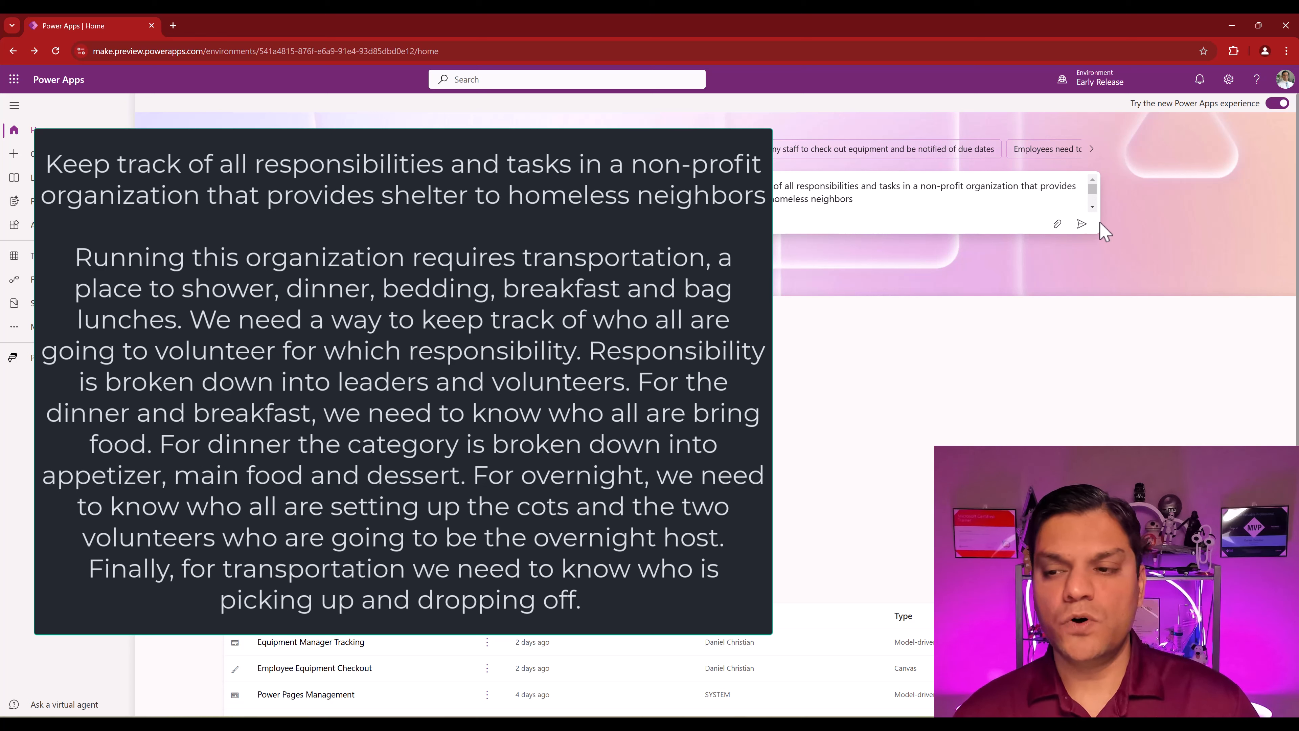
scroll(1094, 215, "down", 2)
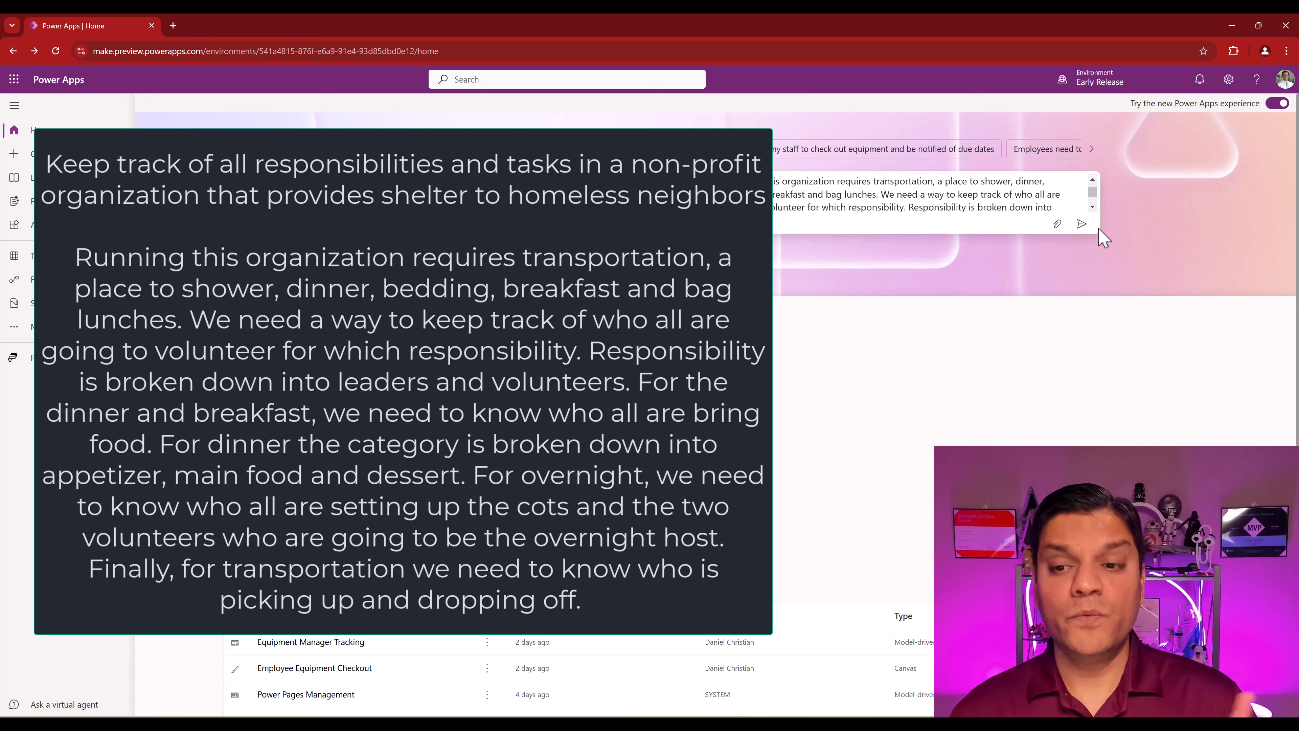
scroll(1096, 210, "down", 1)
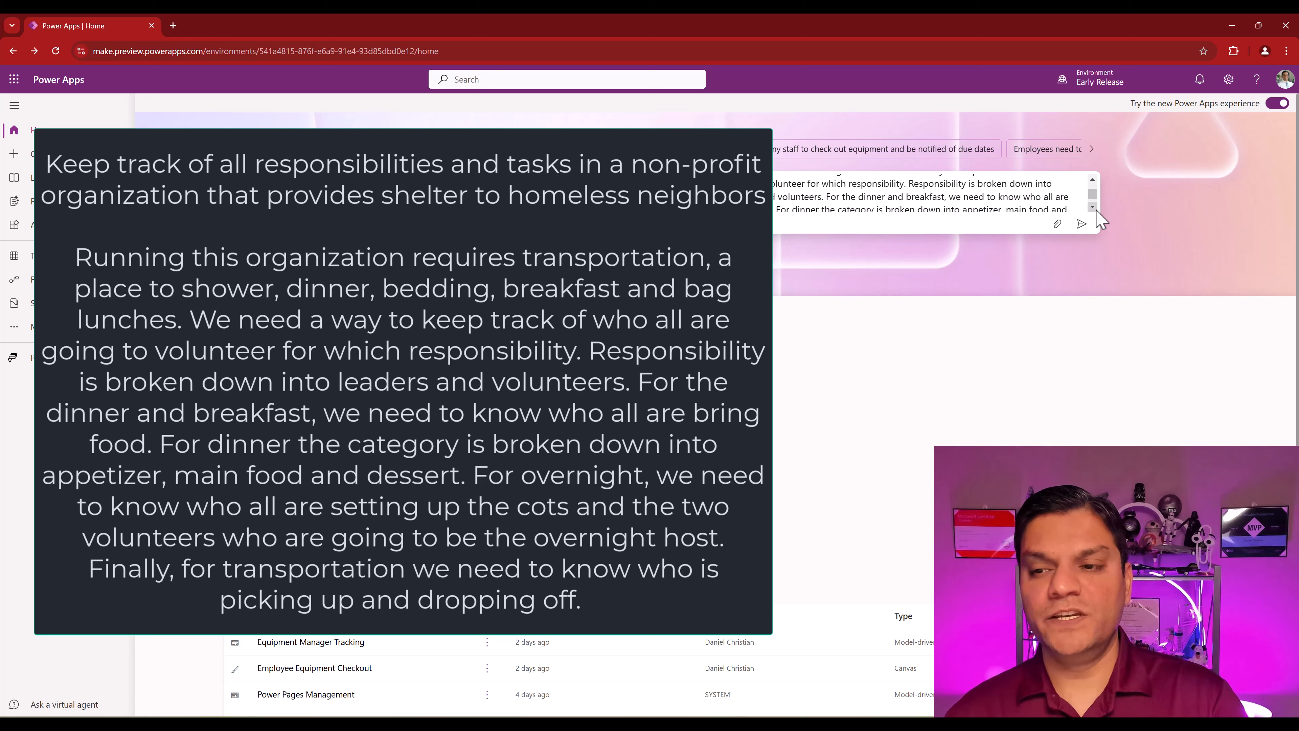
scroll(1097, 211, "down", 1)
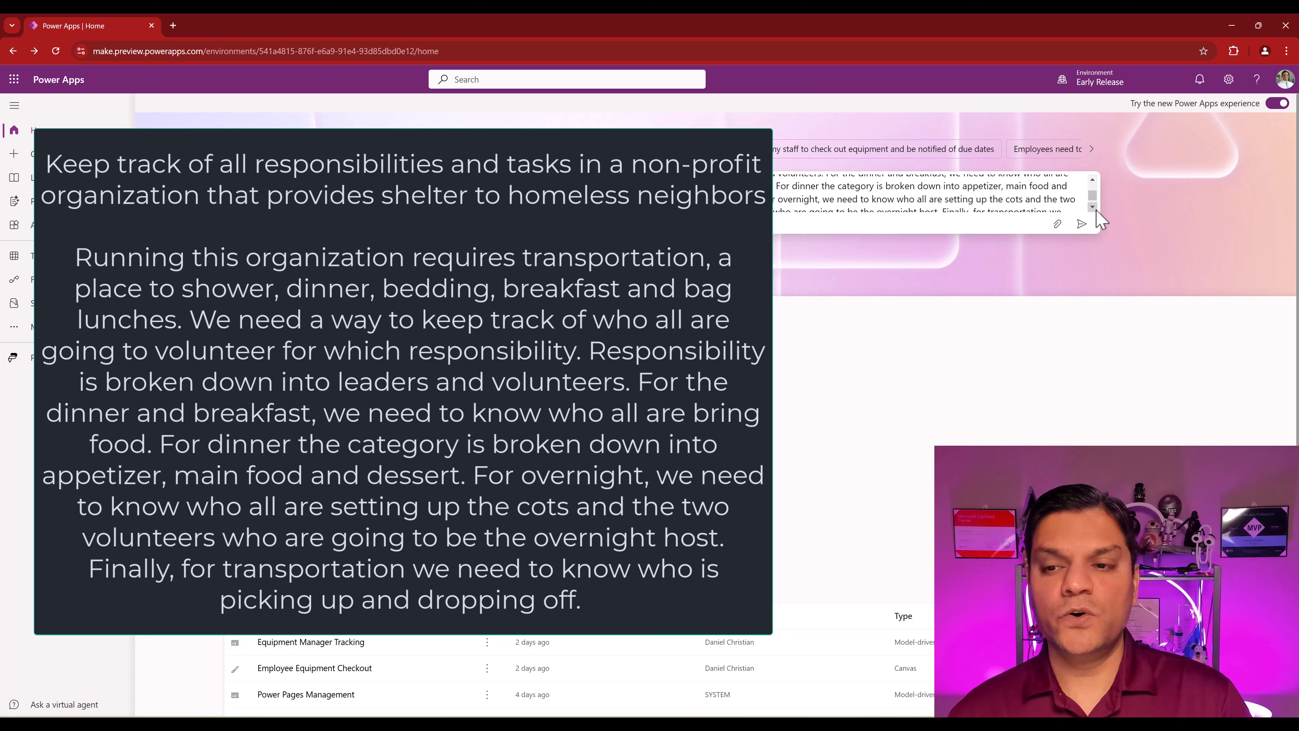
scroll(1097, 211, "down", 1)
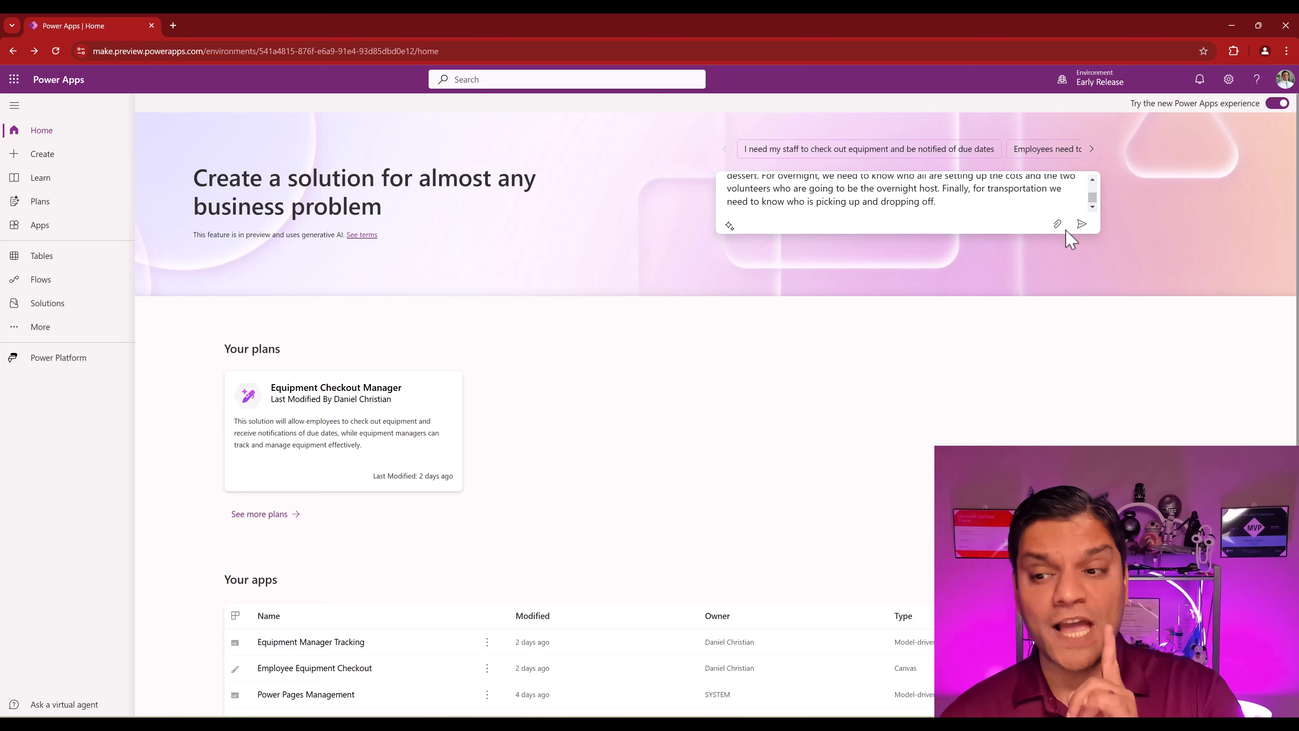
left_click(1058, 228)
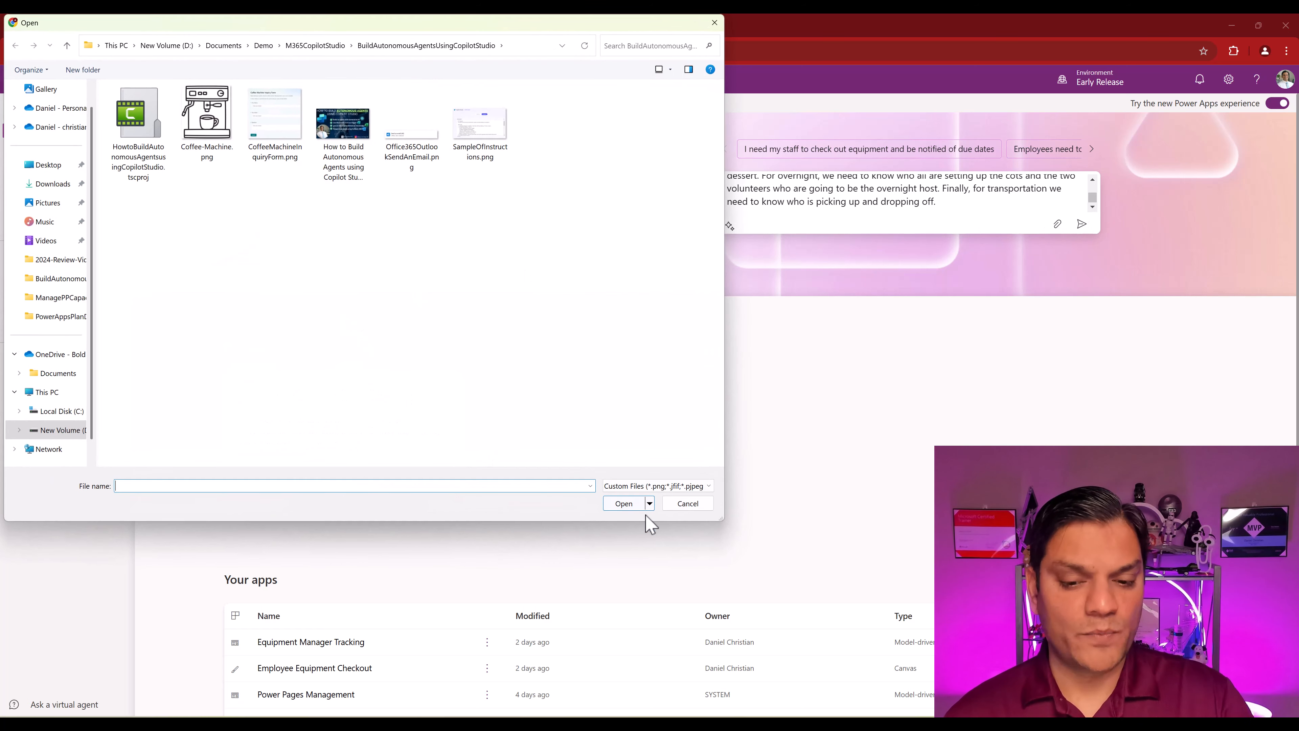
left_click(688, 504)
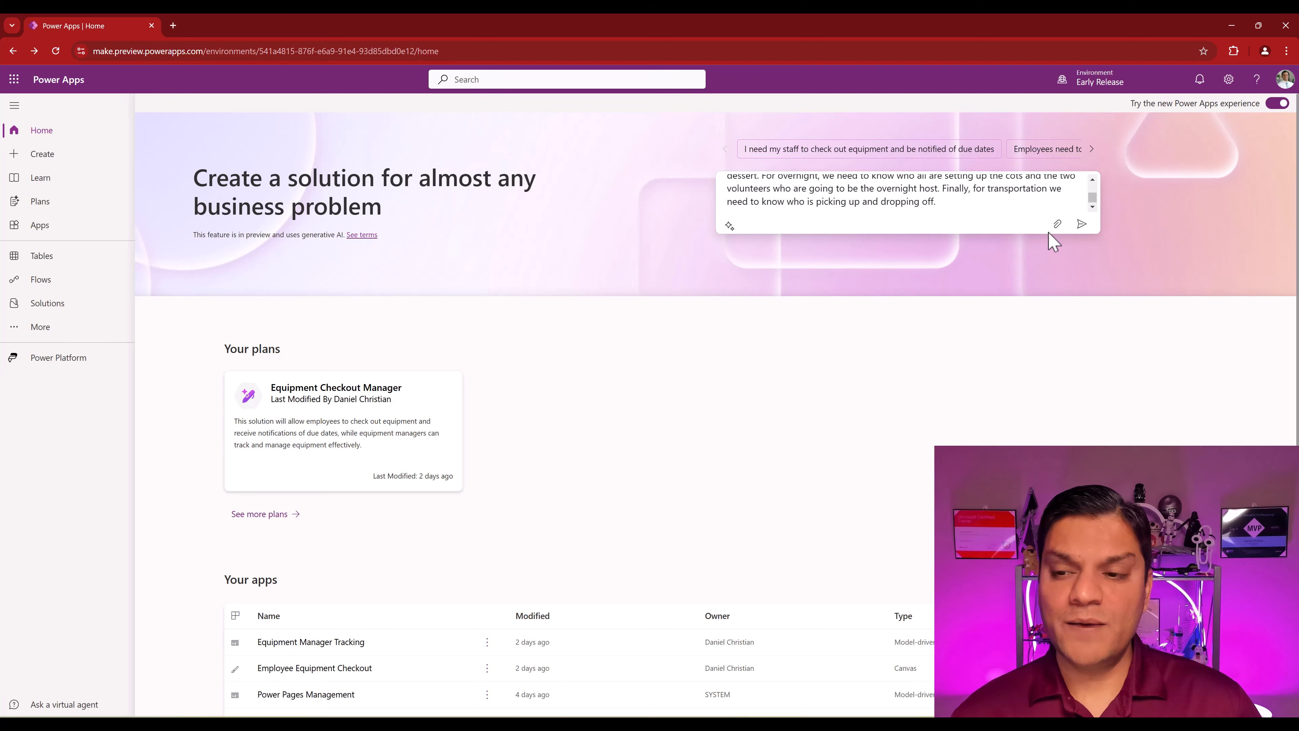
left_click(1082, 224)
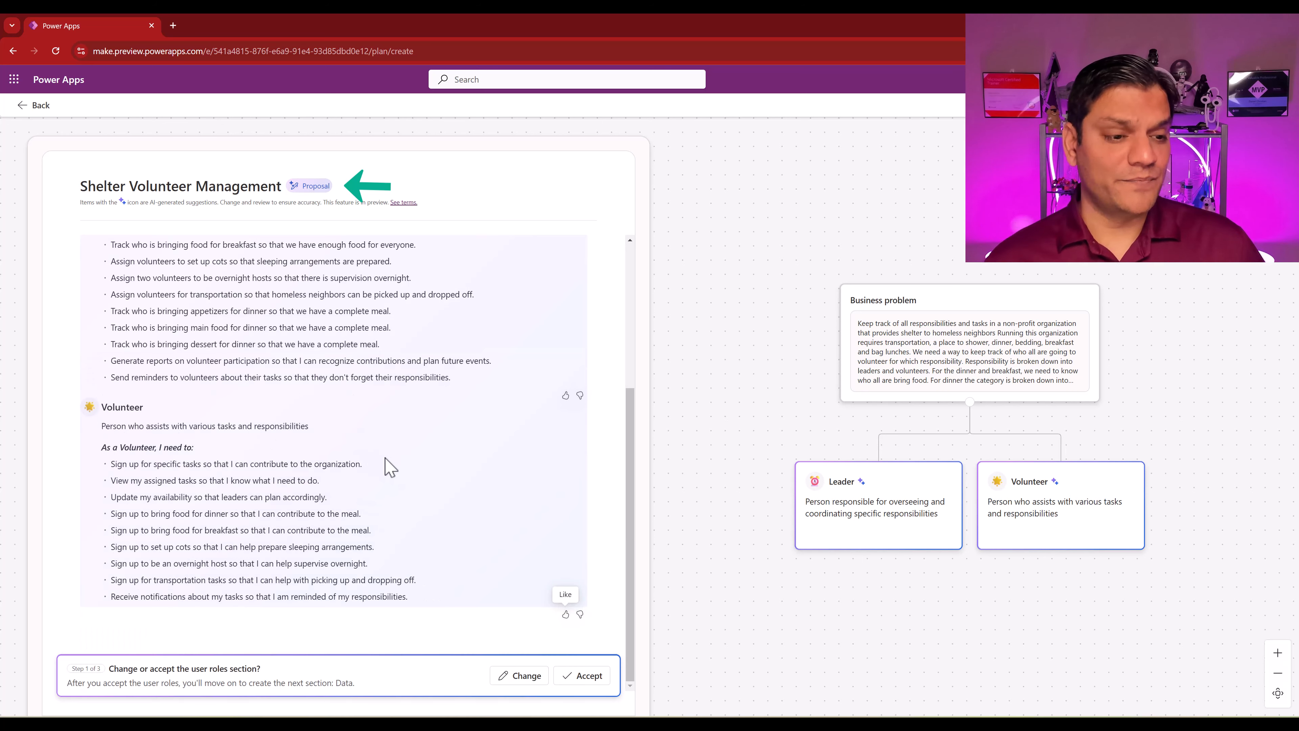
Step: Review the proposed Leader and Volunteer user stories and accept the user roles section
scroll(389, 465, "up", 3)
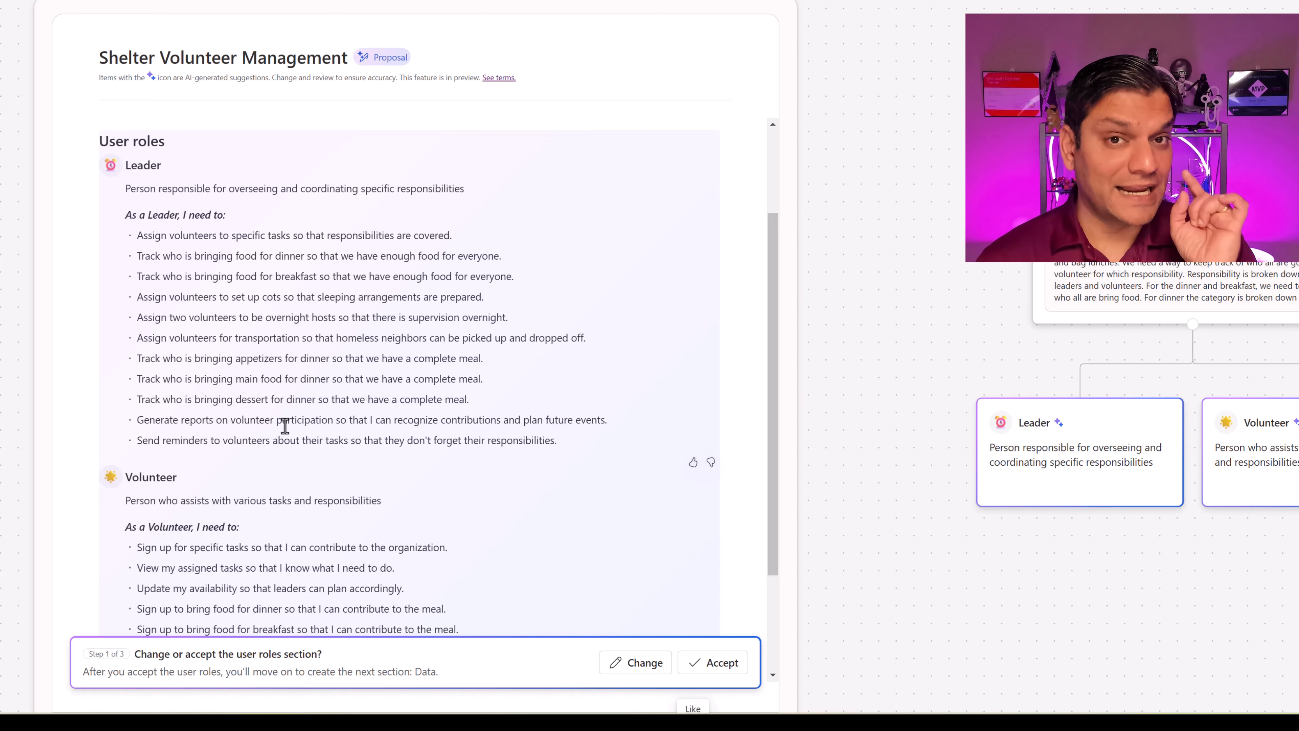
scroll(285, 425, "down", 3)
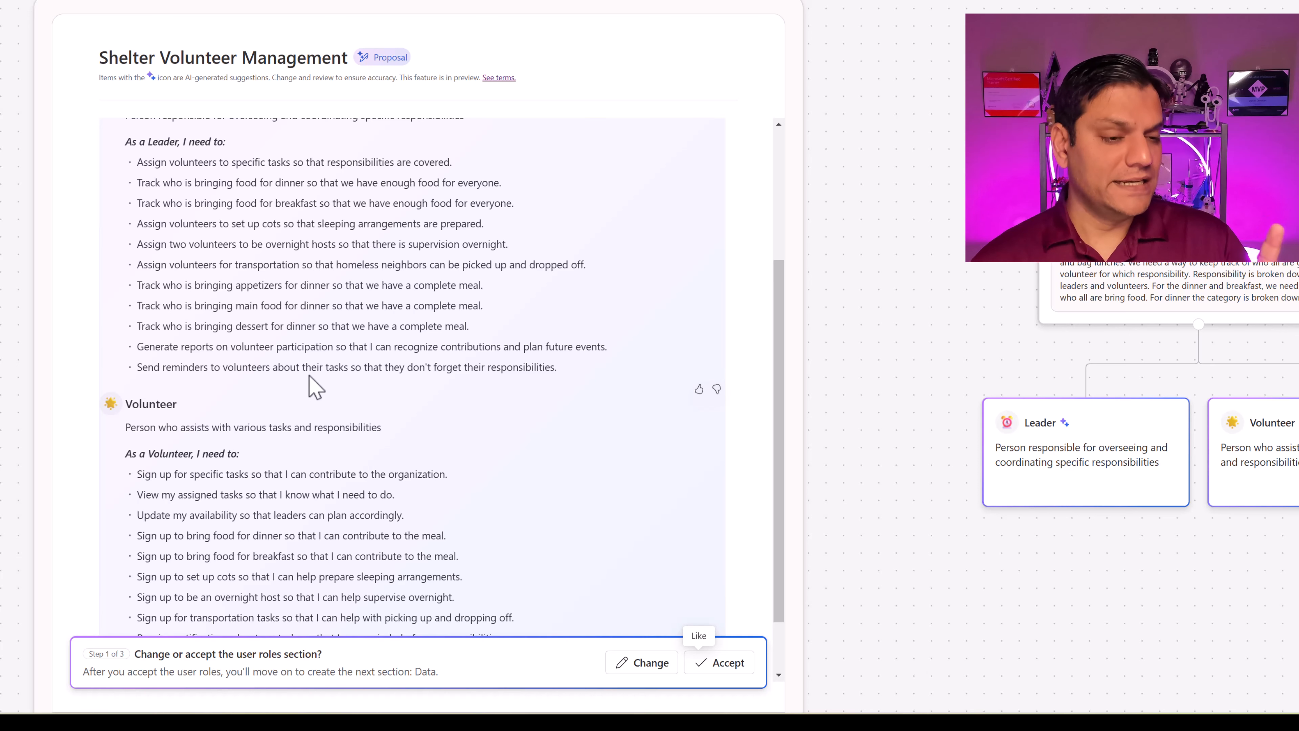
scroll(312, 384, "down", 1)
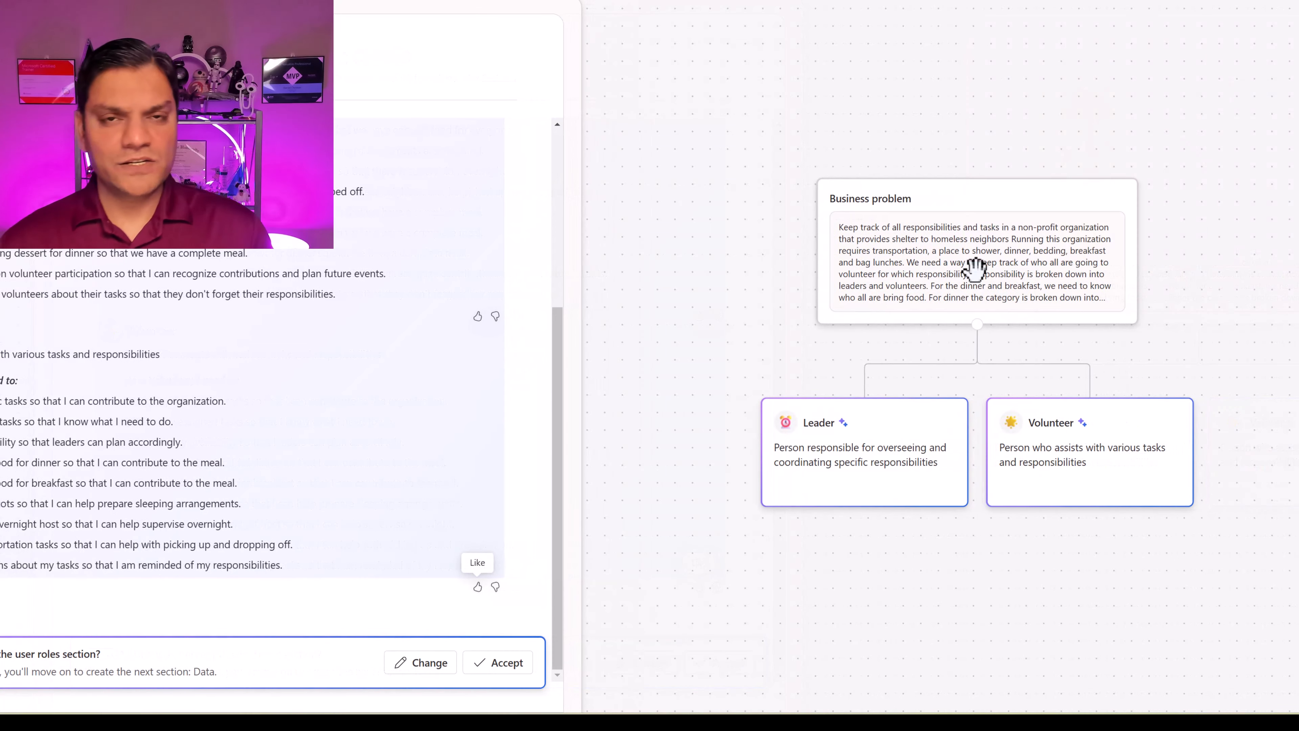
mouse_move(974, 267)
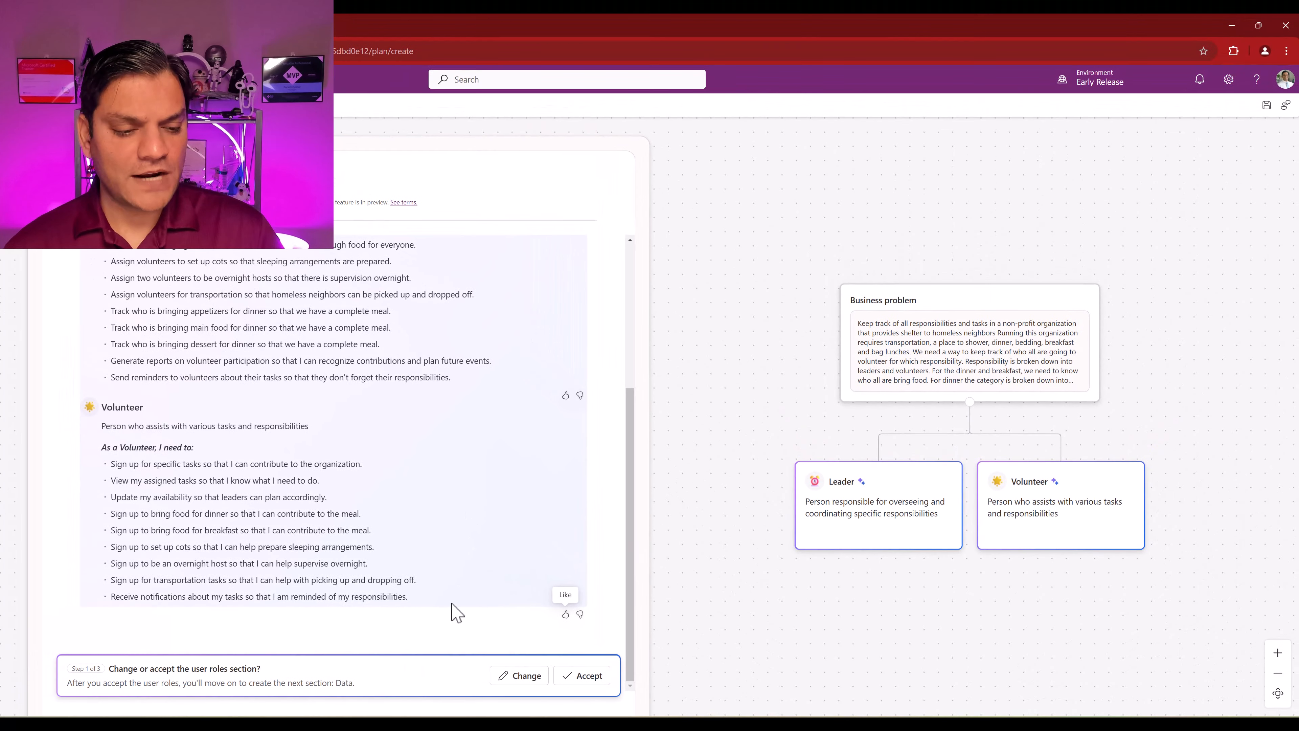
left_click(582, 676)
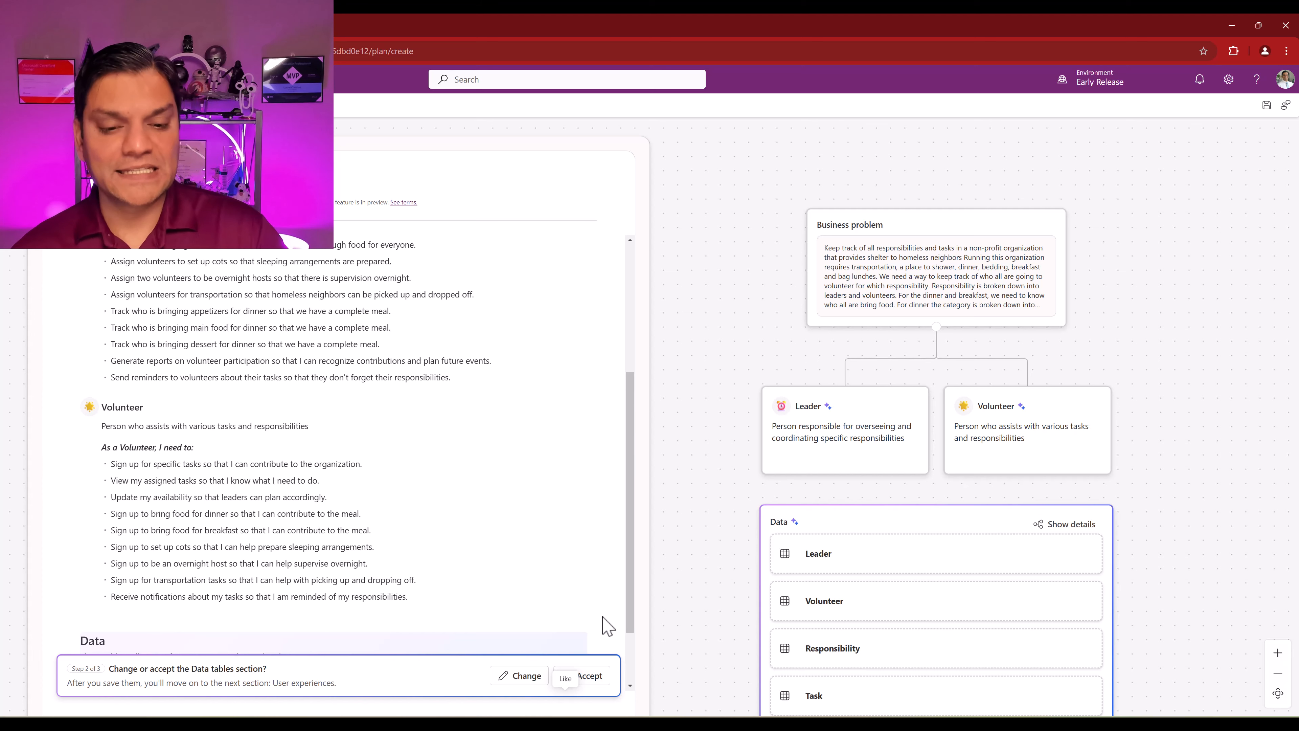
Step: Look over the proposed data tables and show their detailed diagram with columns and relationships
scroll(555, 499, "down", 1)
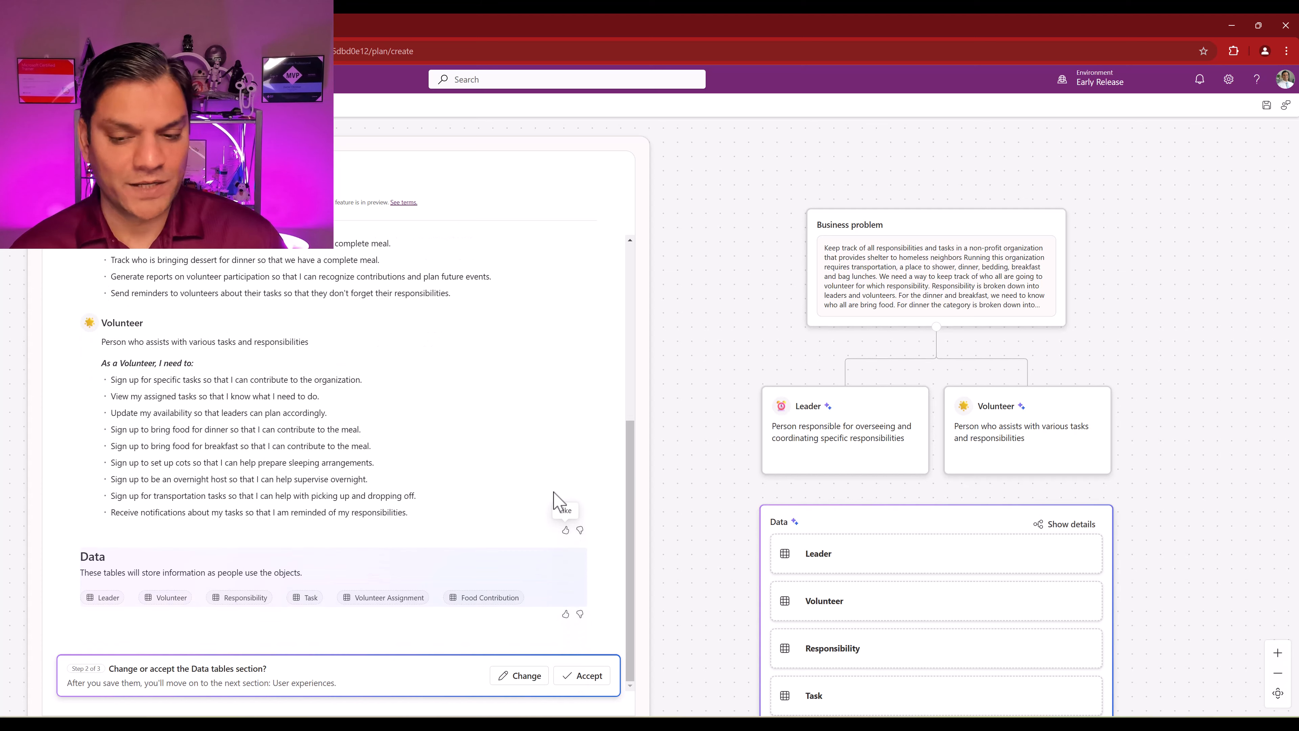
left_click_drag(1213, 508, 1200, 415)
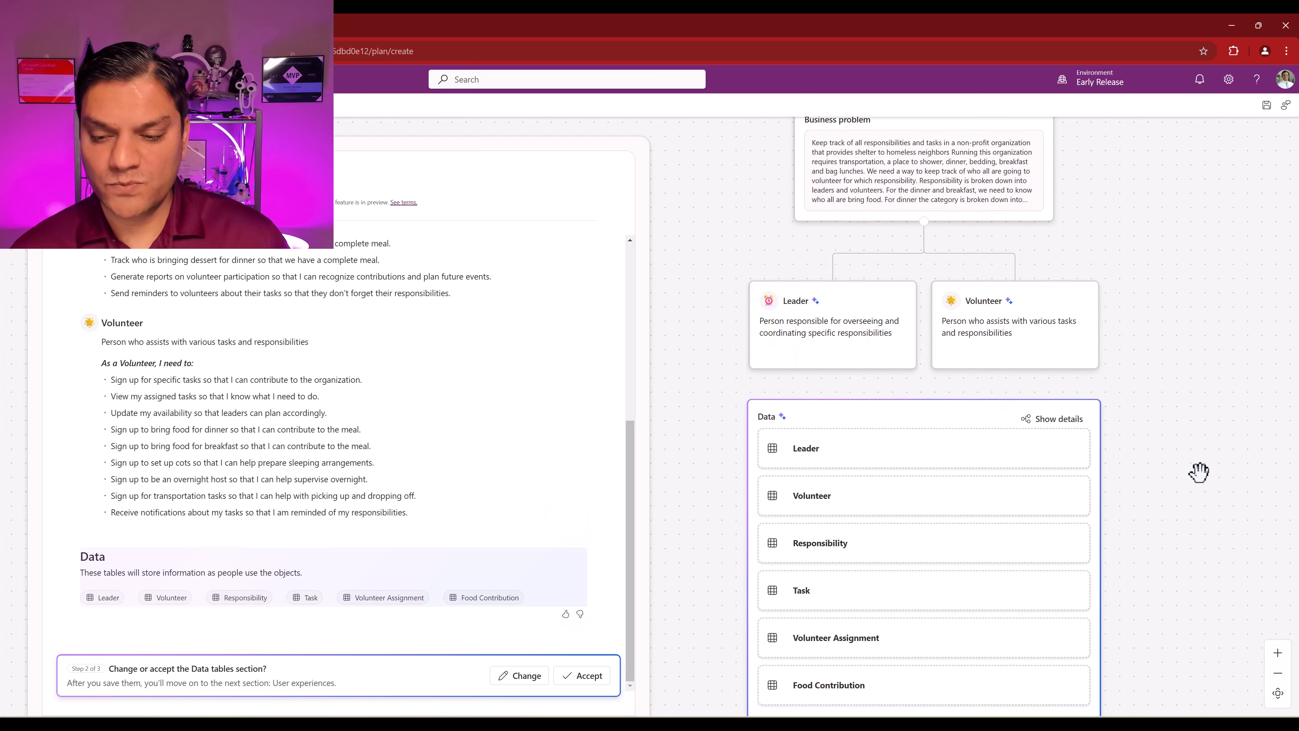
left_click_drag(1198, 470, 1190, 385)
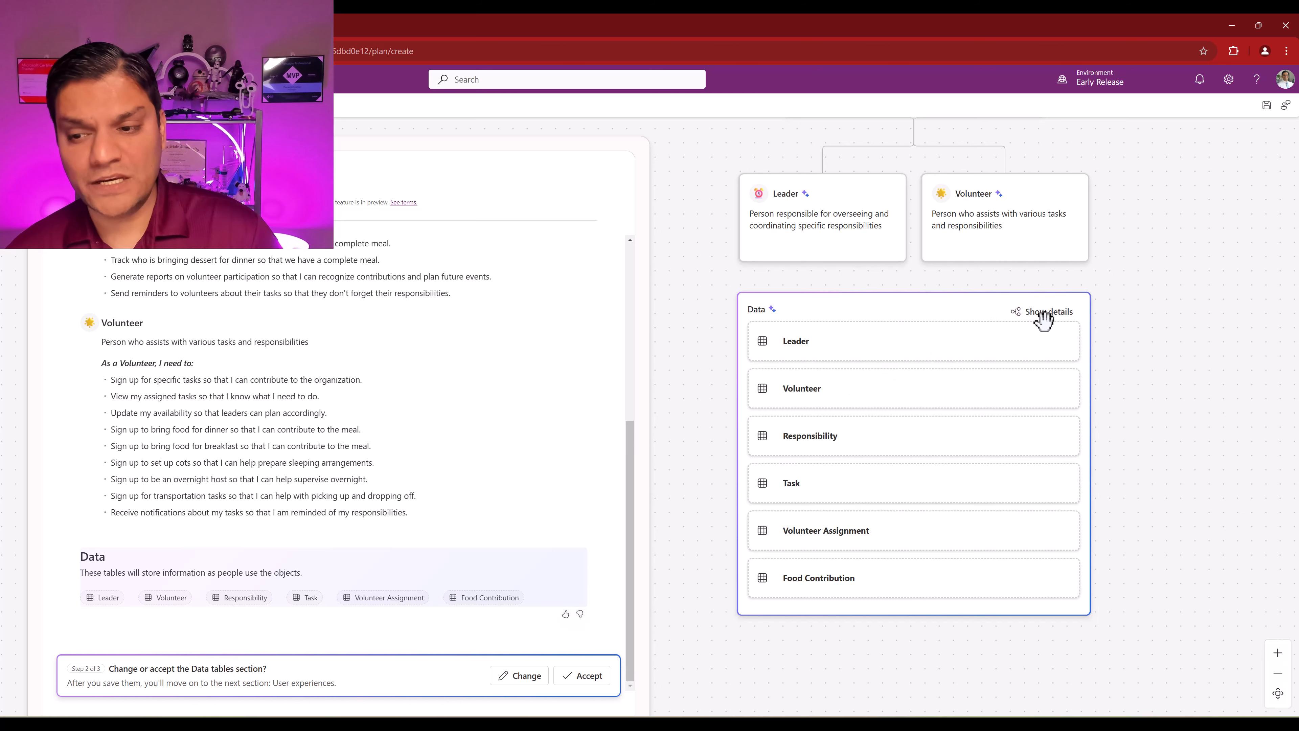
left_click(1068, 316)
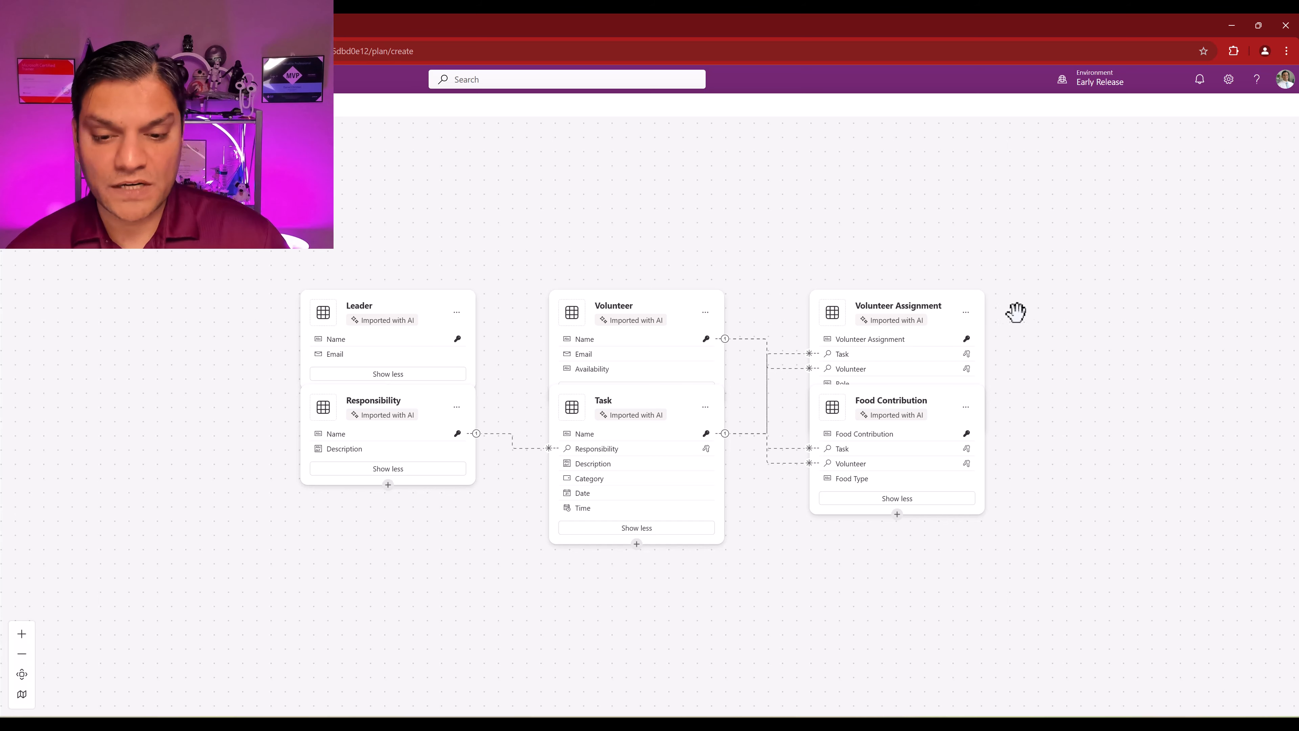
Step: Move the Task, Food Contribution and Responsibility tables clear of the tables above them in the diagram, and accept the Data tables section
left_click_drag(706, 502, 707, 559)
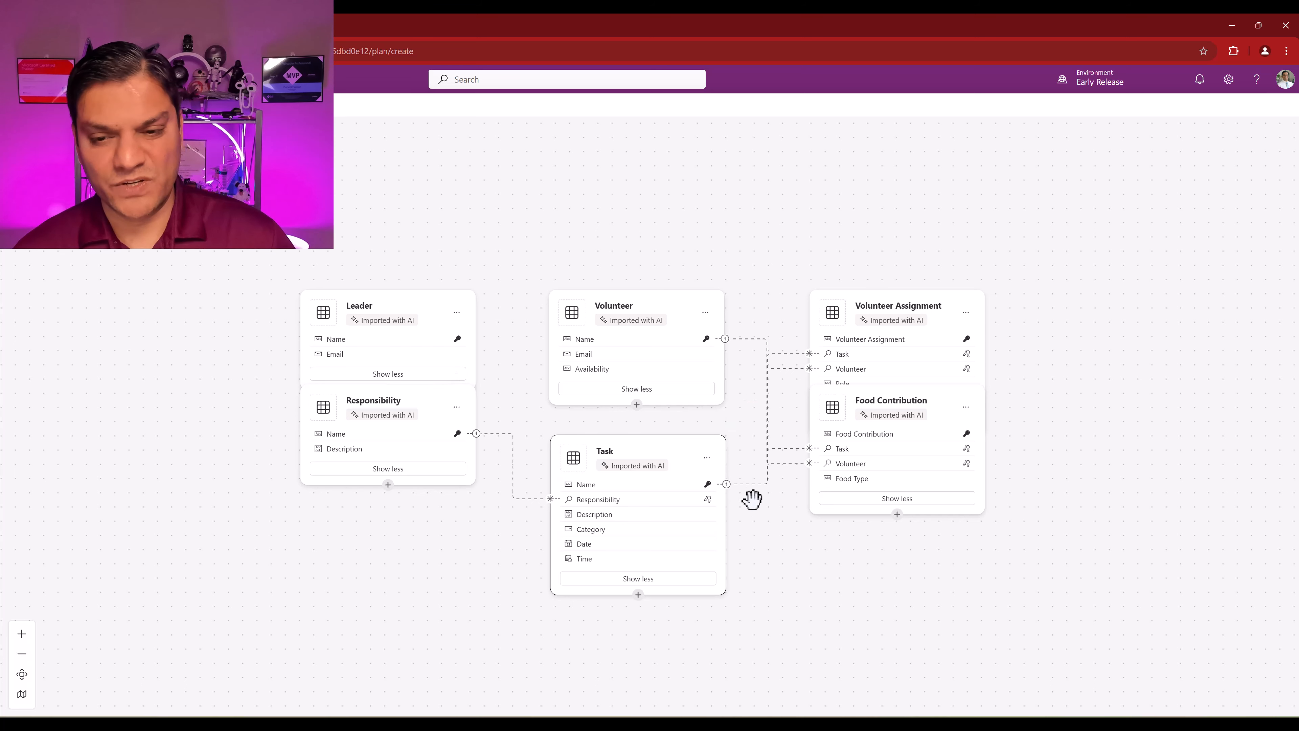
left_click_drag(901, 455, 915, 546)
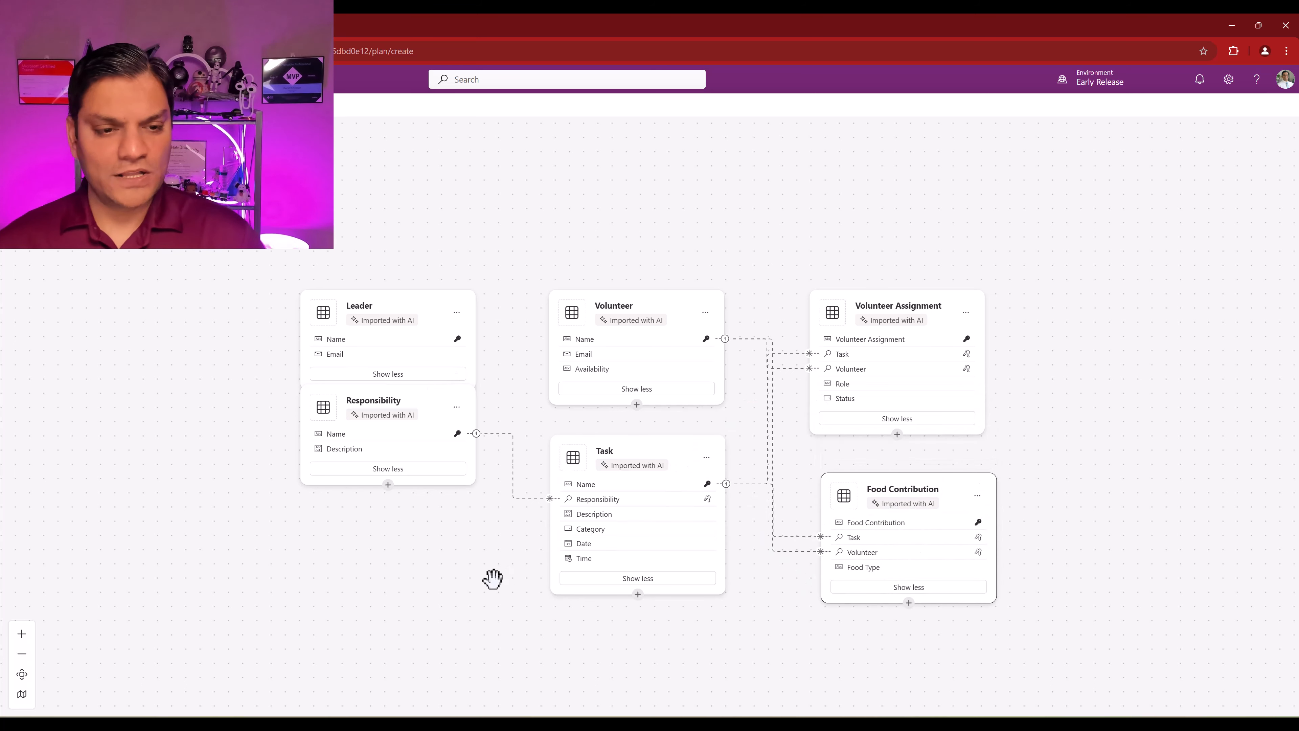
left_click_drag(434, 451, 429, 517)
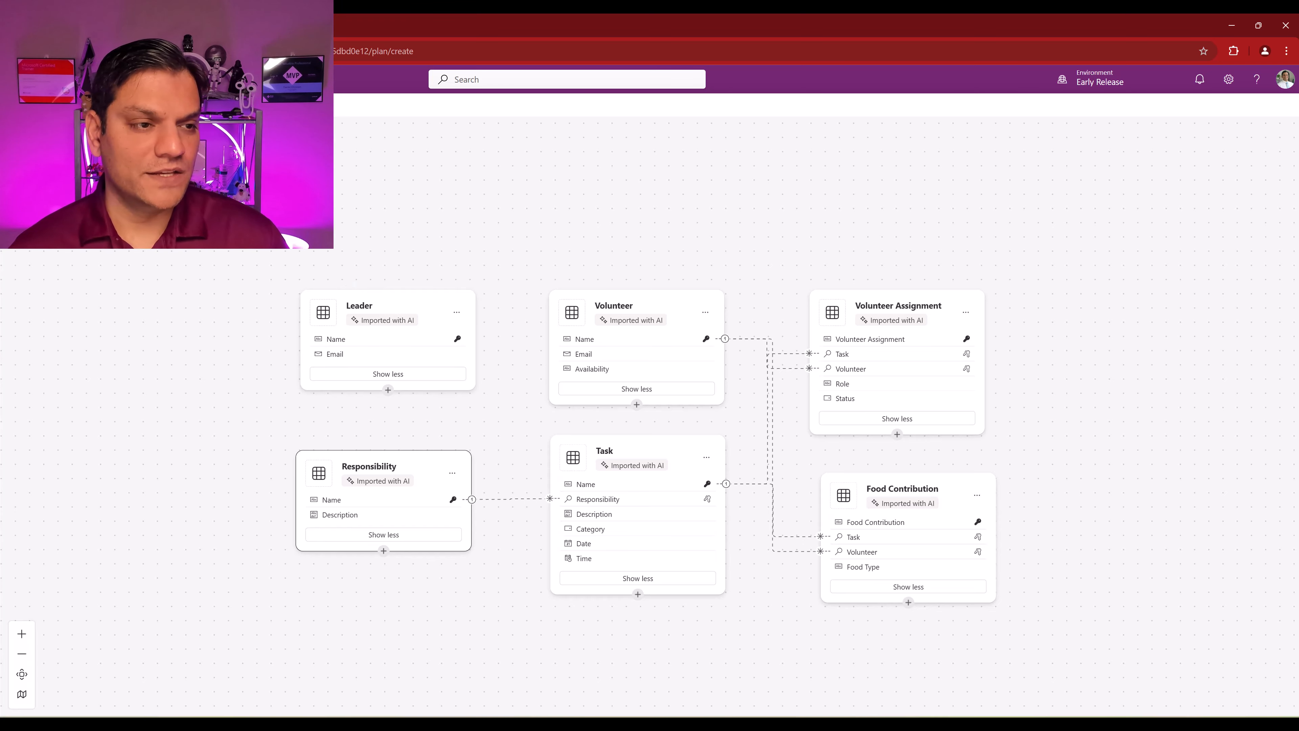
left_click(38, 105)
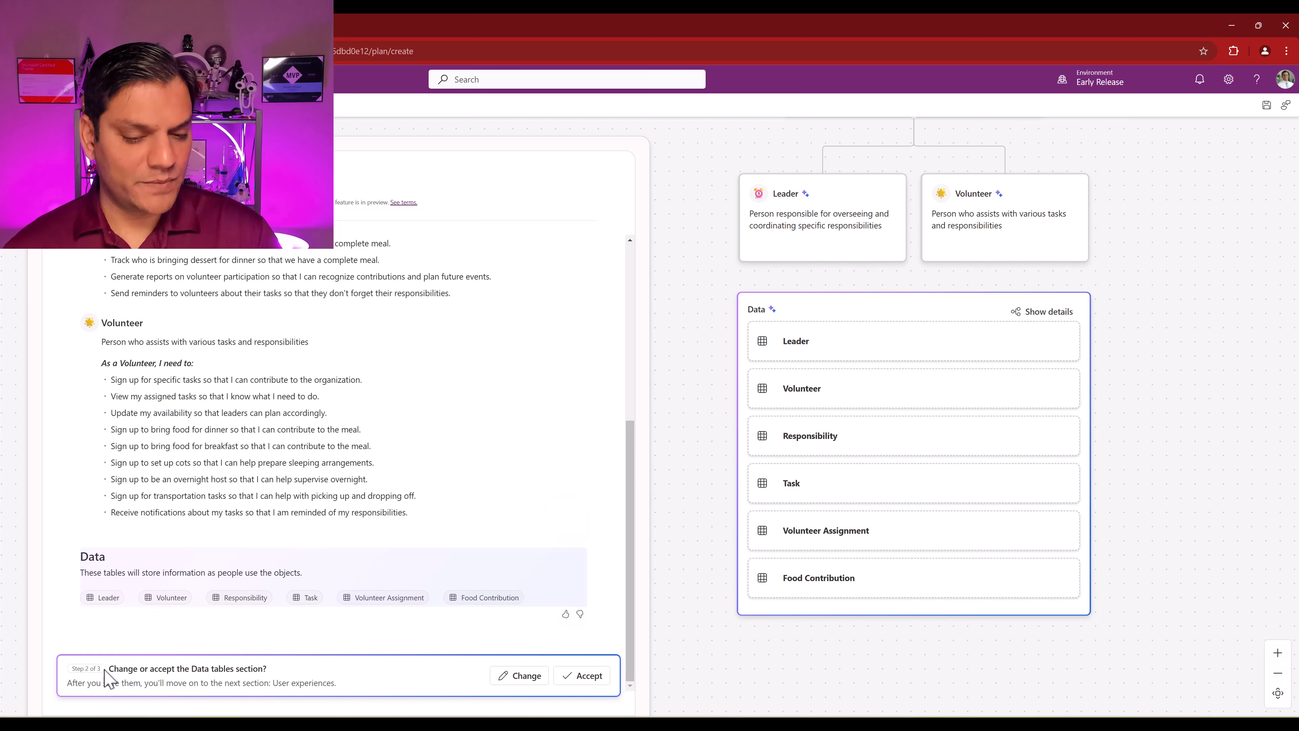
left_click(574, 684)
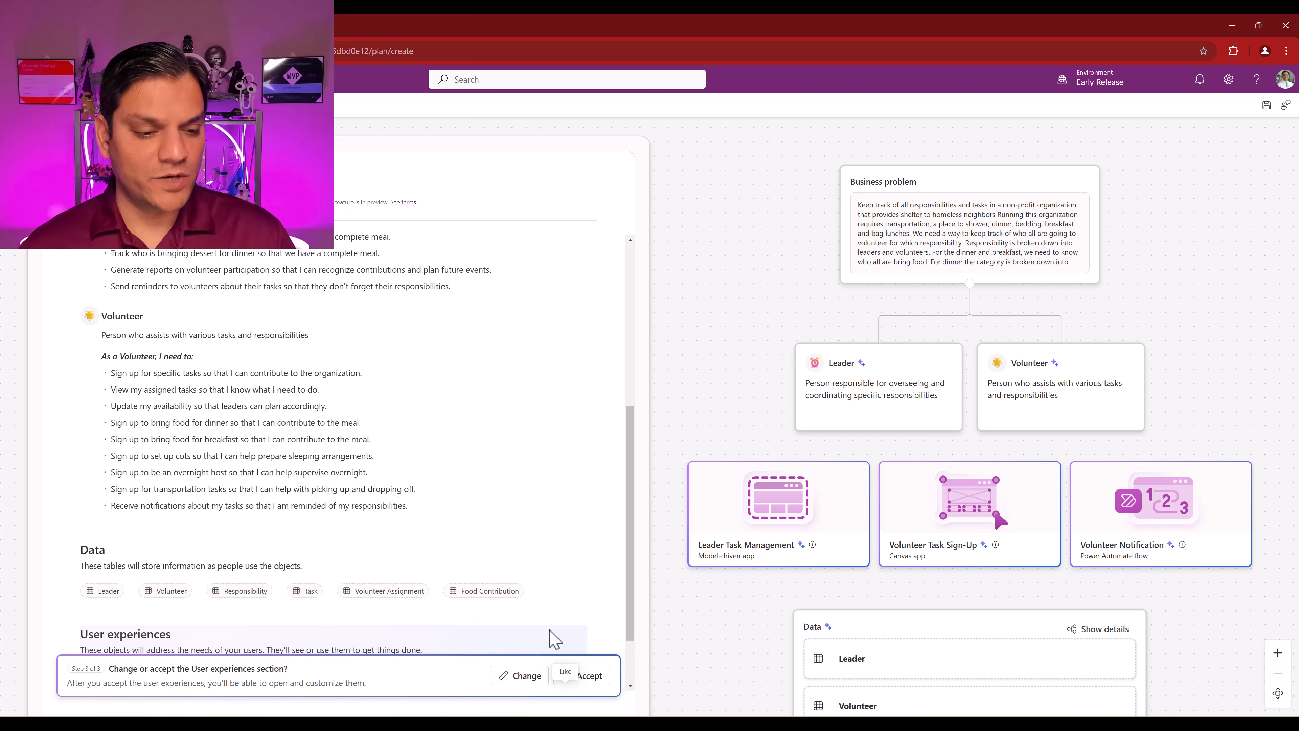
Step: Review the proposed Leader Task Management, Volunteer Task Sign-Up and Volunteer Notification objects and accept the User experiences section
scroll(576, 604, "down", 1)
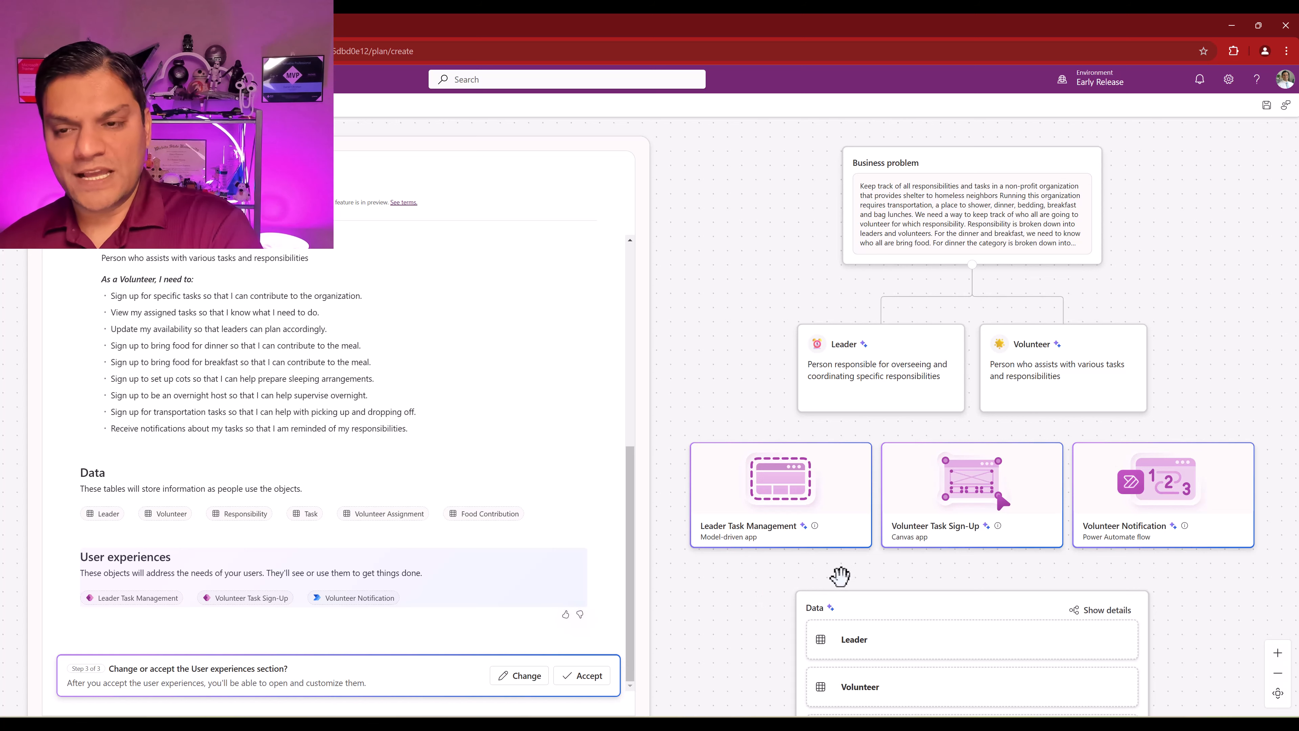
left_click_drag(839, 575, 834, 505)
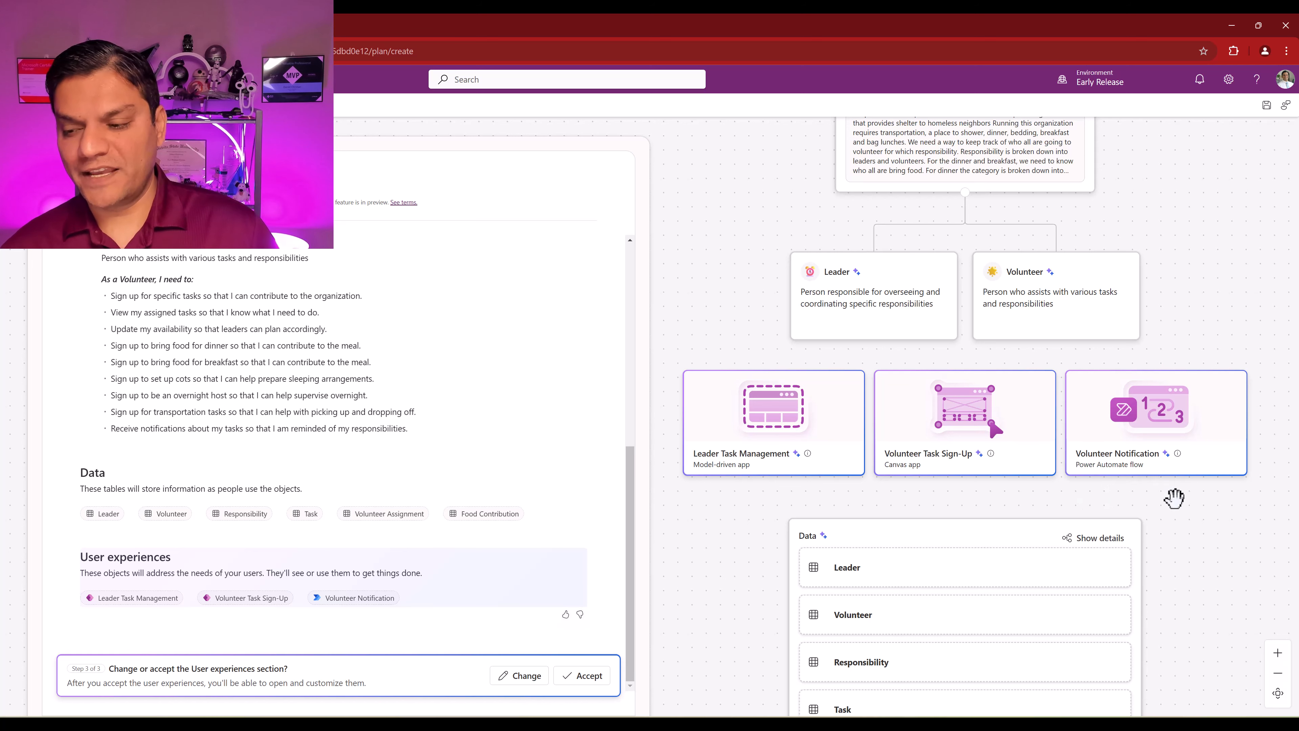
scroll(1173, 499, "down", 2)
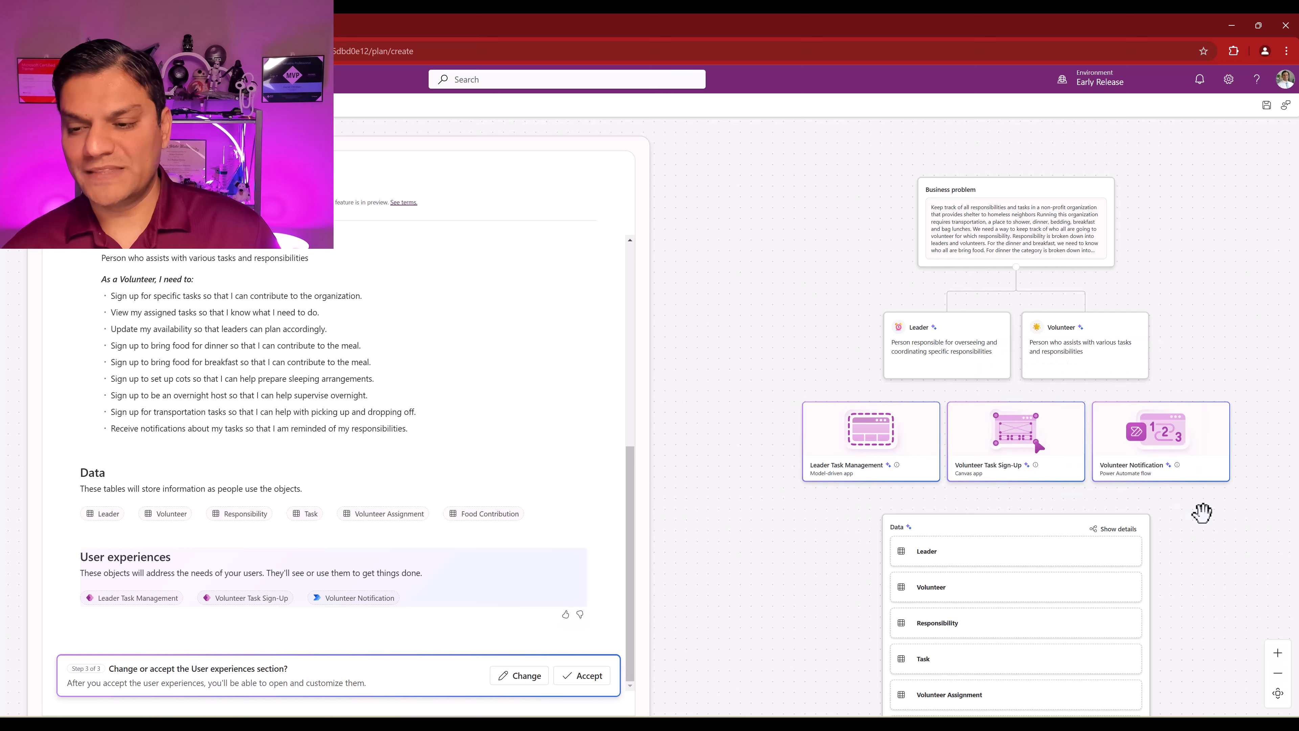
left_click_drag(866, 534, 848, 475)
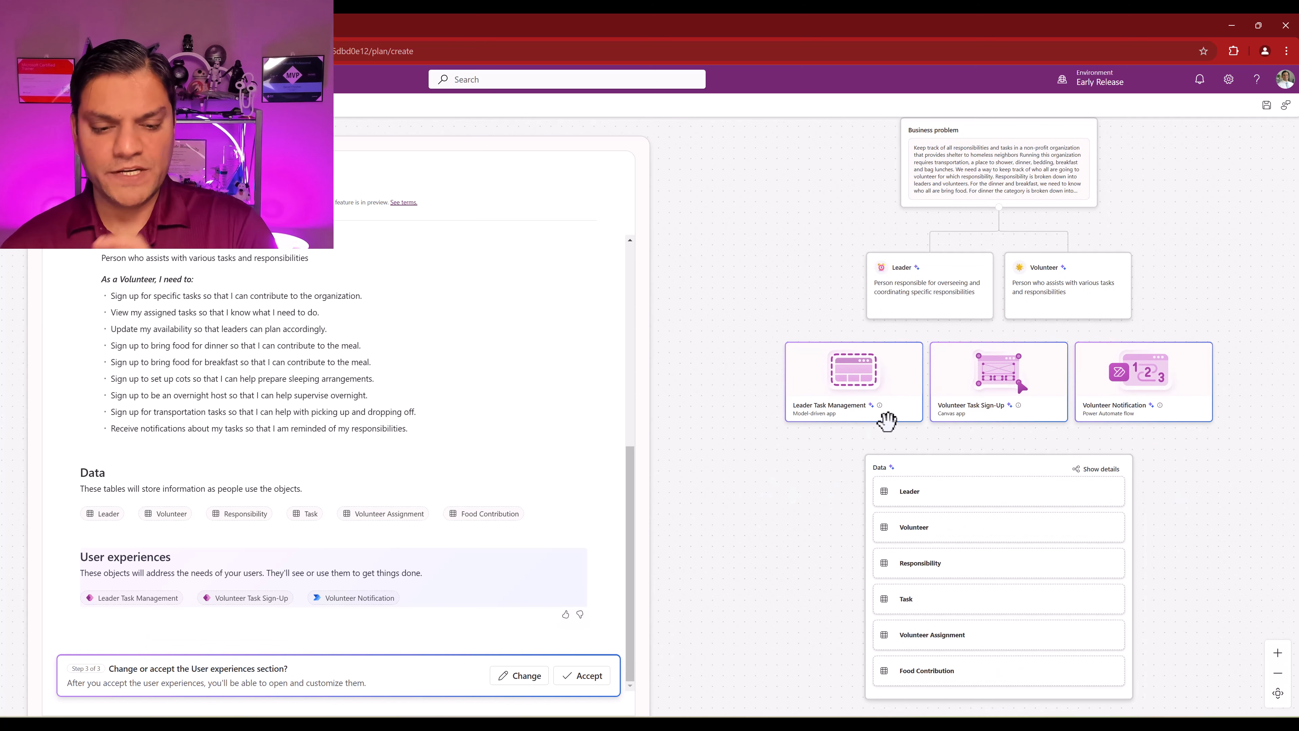
left_click(588, 681)
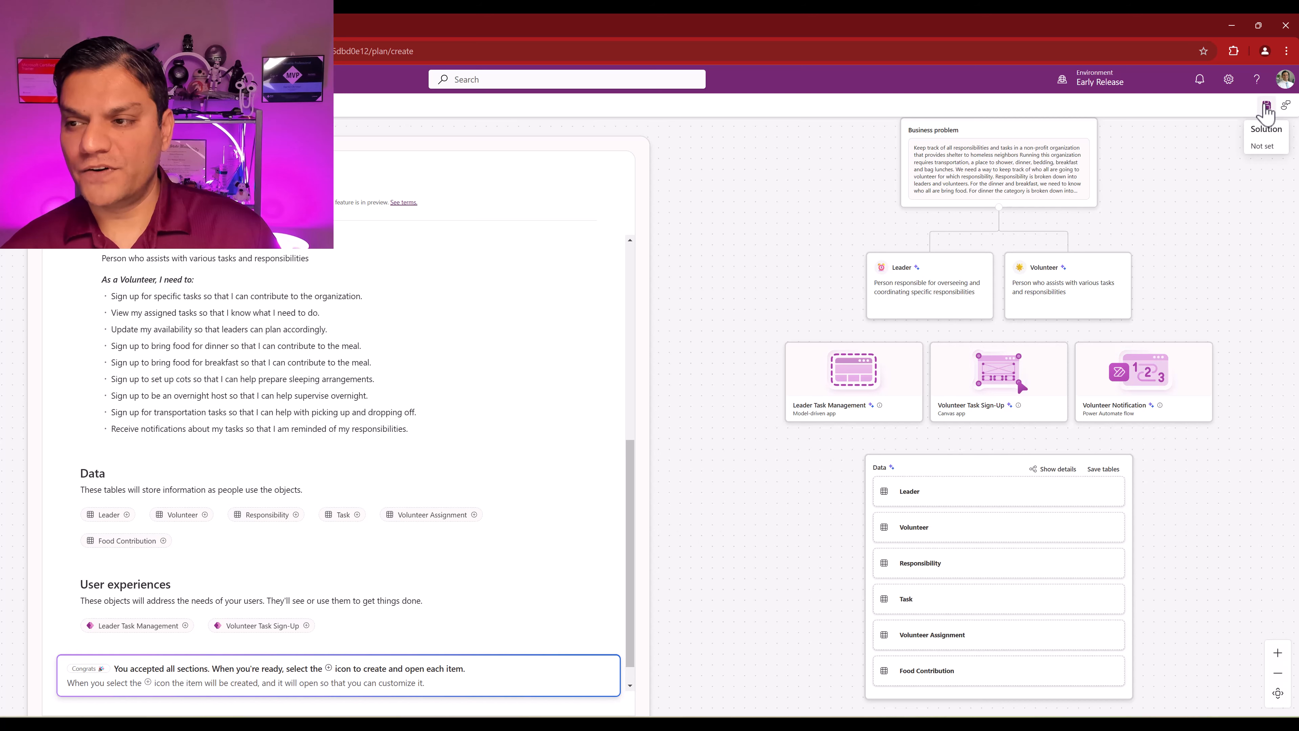
Step: Save the plan's items to a new solution named Shelter Volunteer Management with CDS Default Publisher as the publisher
left_click(1264, 106)
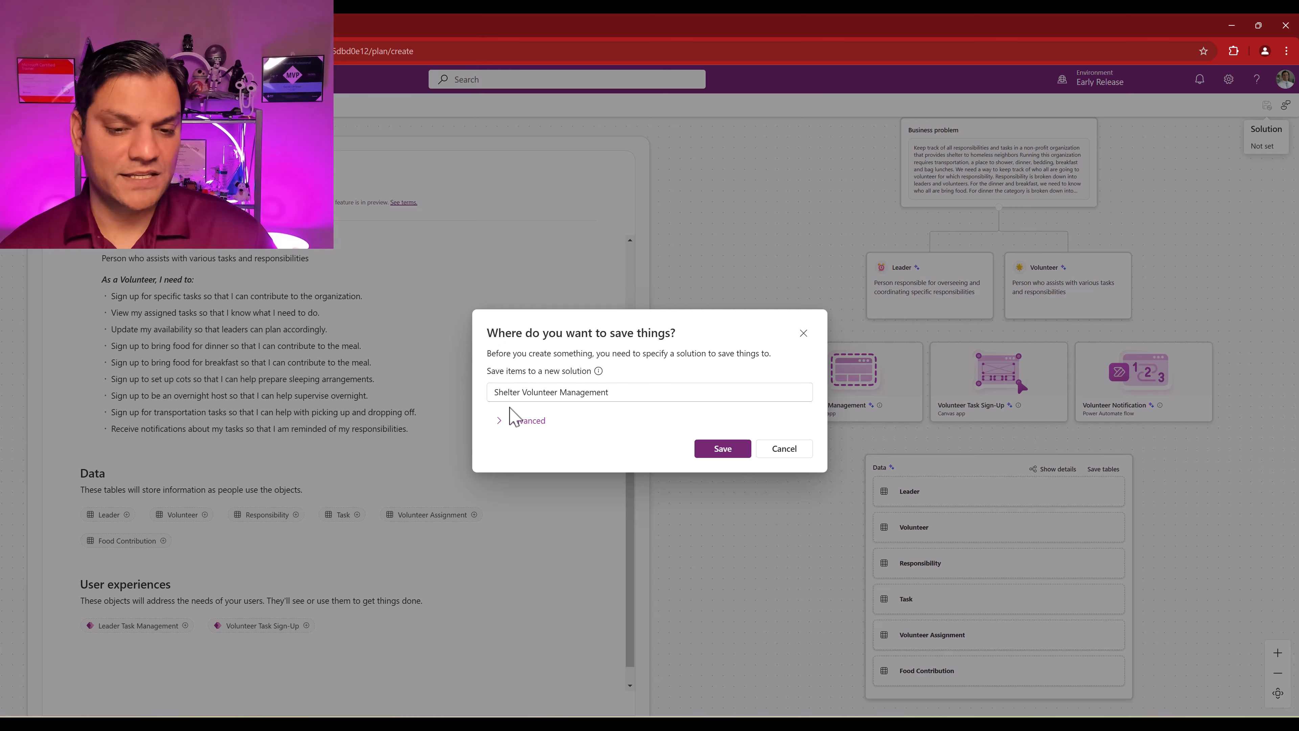
left_click(499, 428)
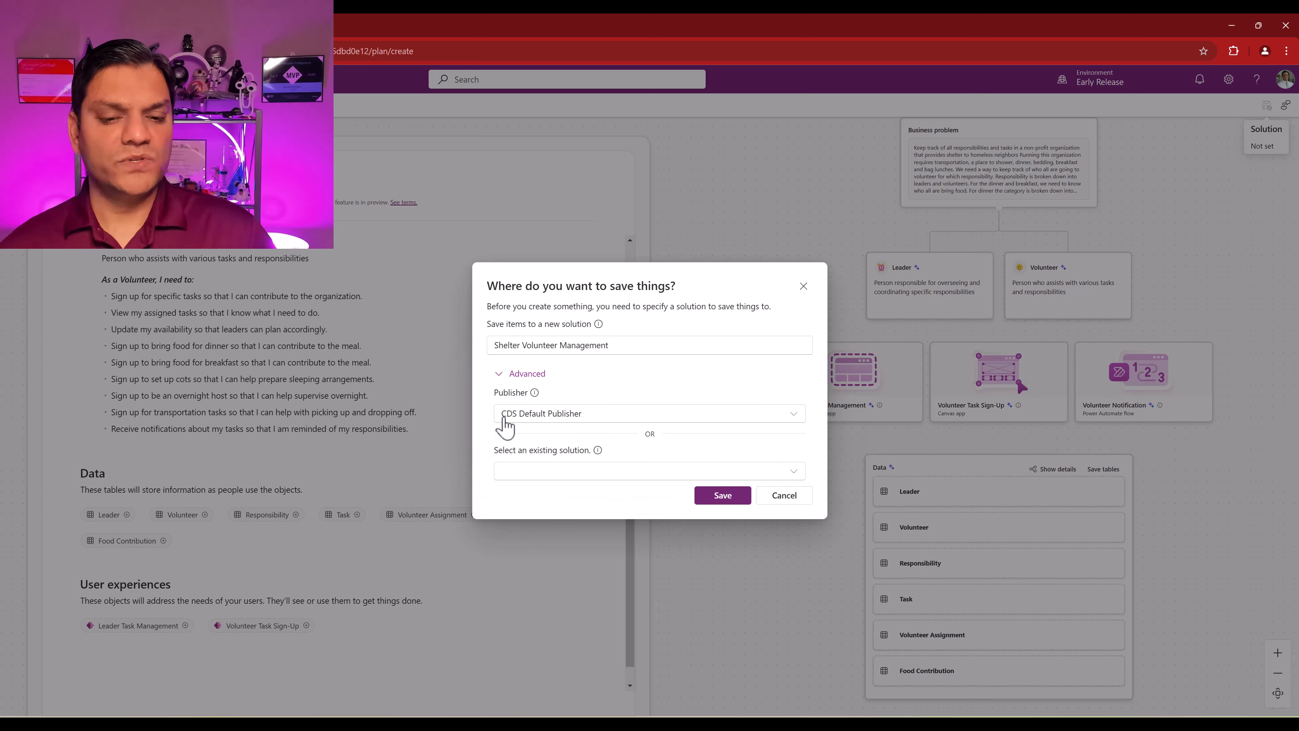
left_click(604, 416)
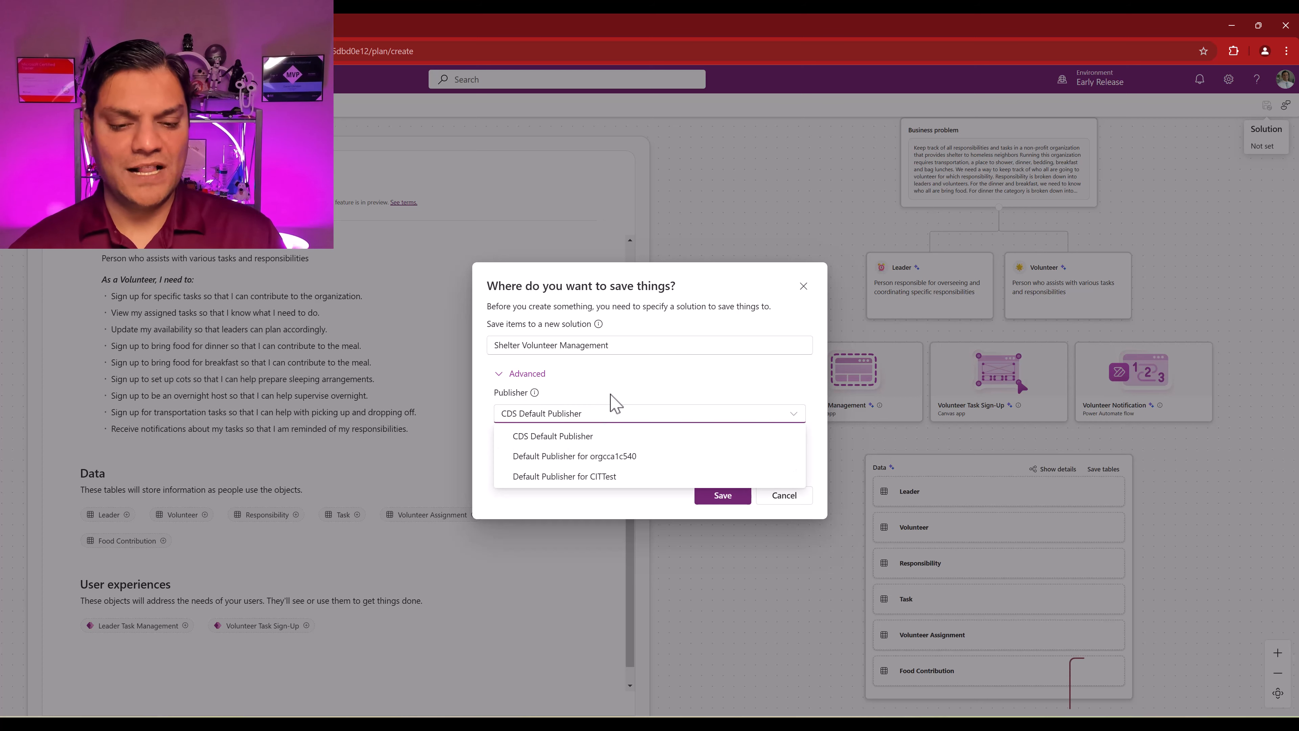
left_click(611, 396)
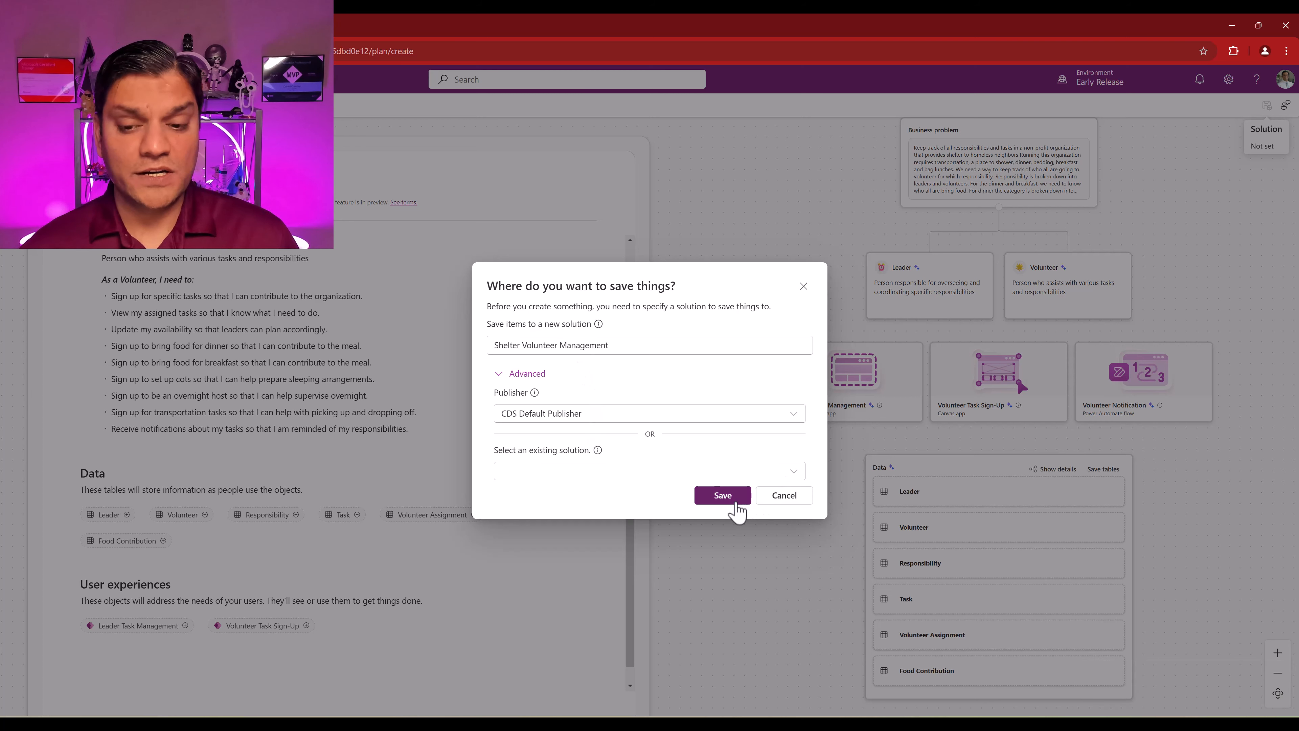
left_click(723, 495)
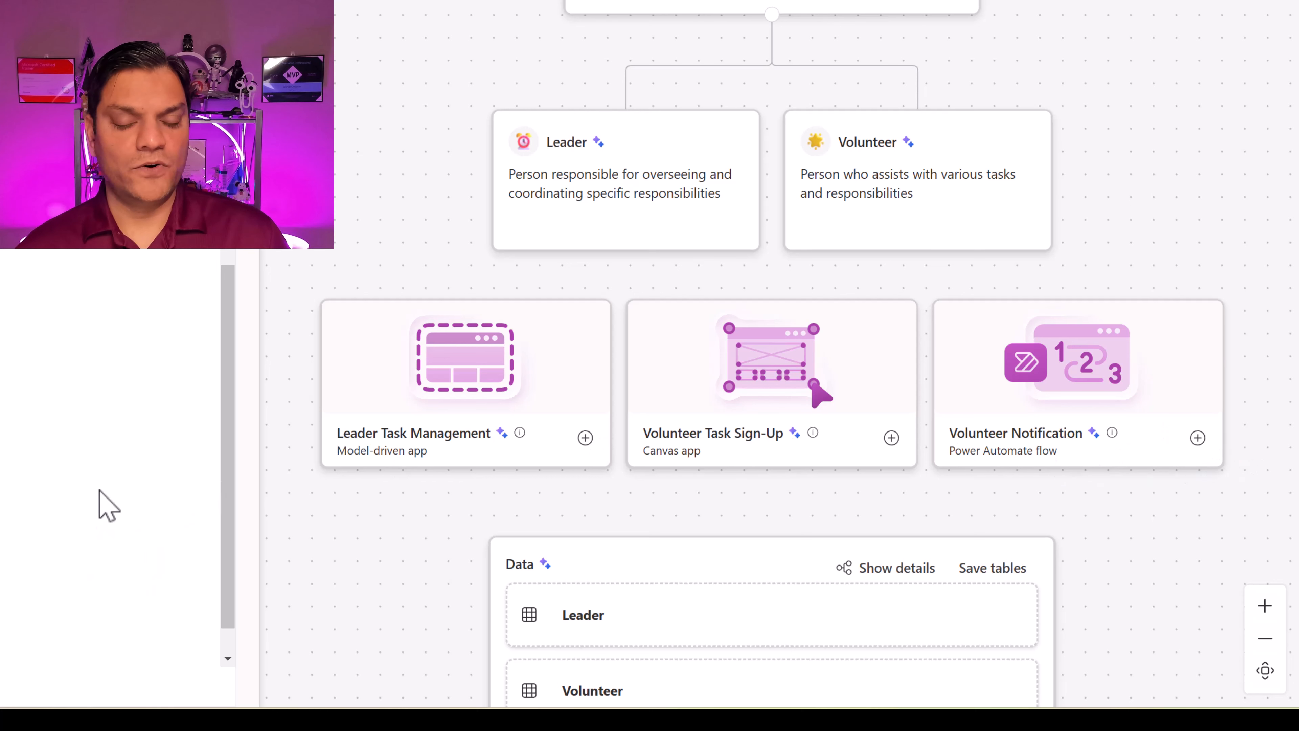
Step: Save the plan's proposed Leader, Volunteer, Responsibility, Task, Volunteer Assignment and Food Contribution tables
scroll(100, 494, "down", 1)
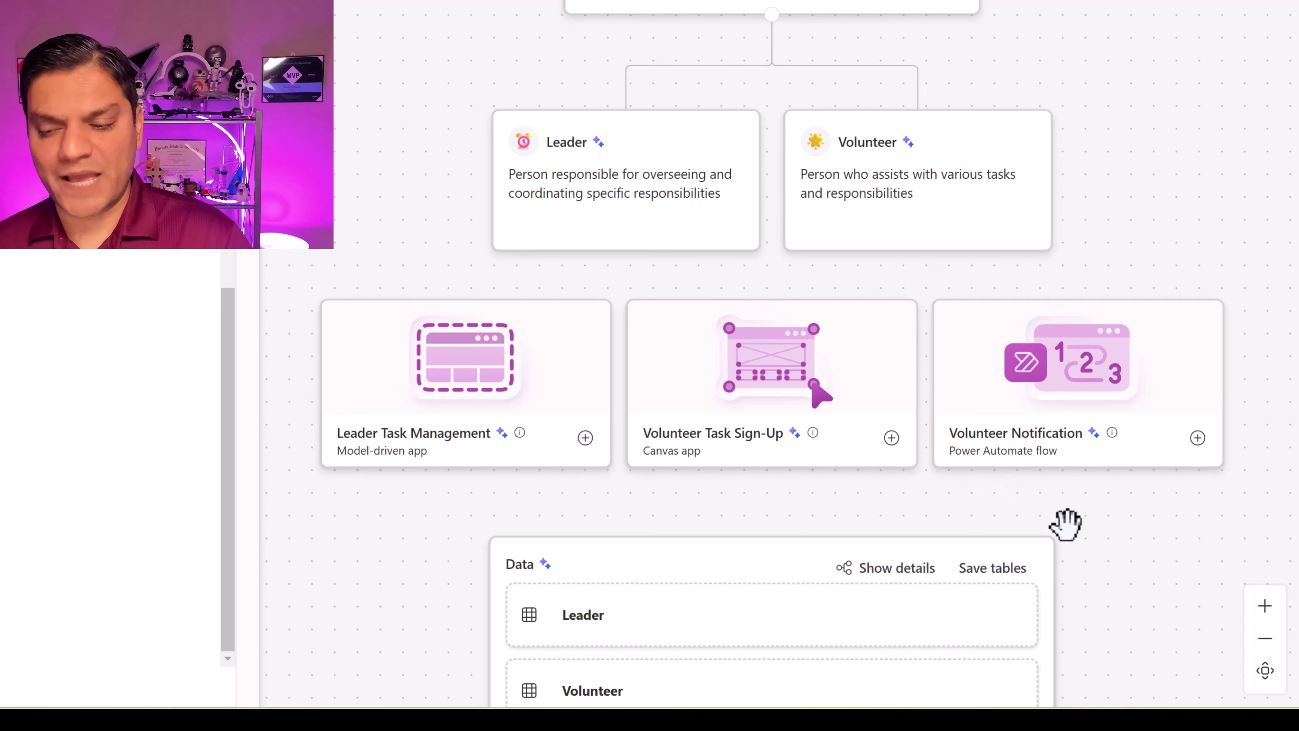
scroll(1155, 552, "down", 1)
left_click_drag(1155, 551, 1063, 173)
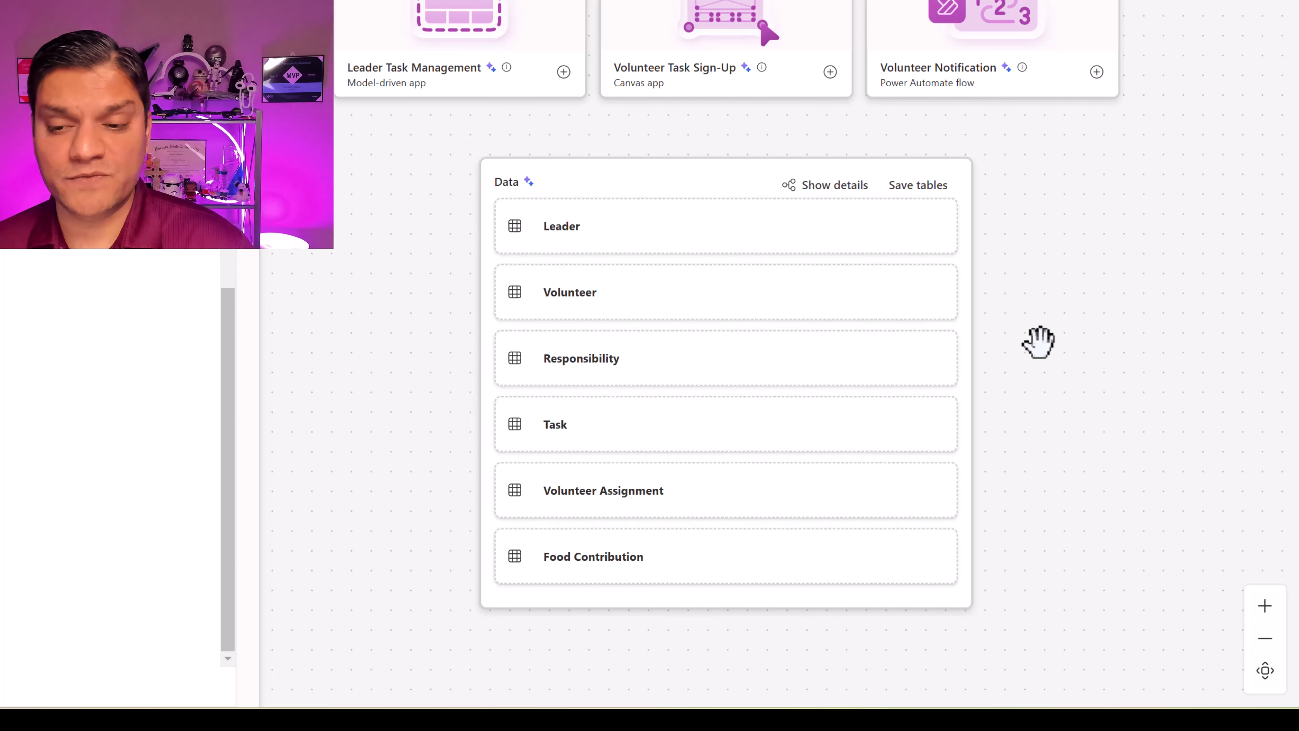
left_click(940, 196)
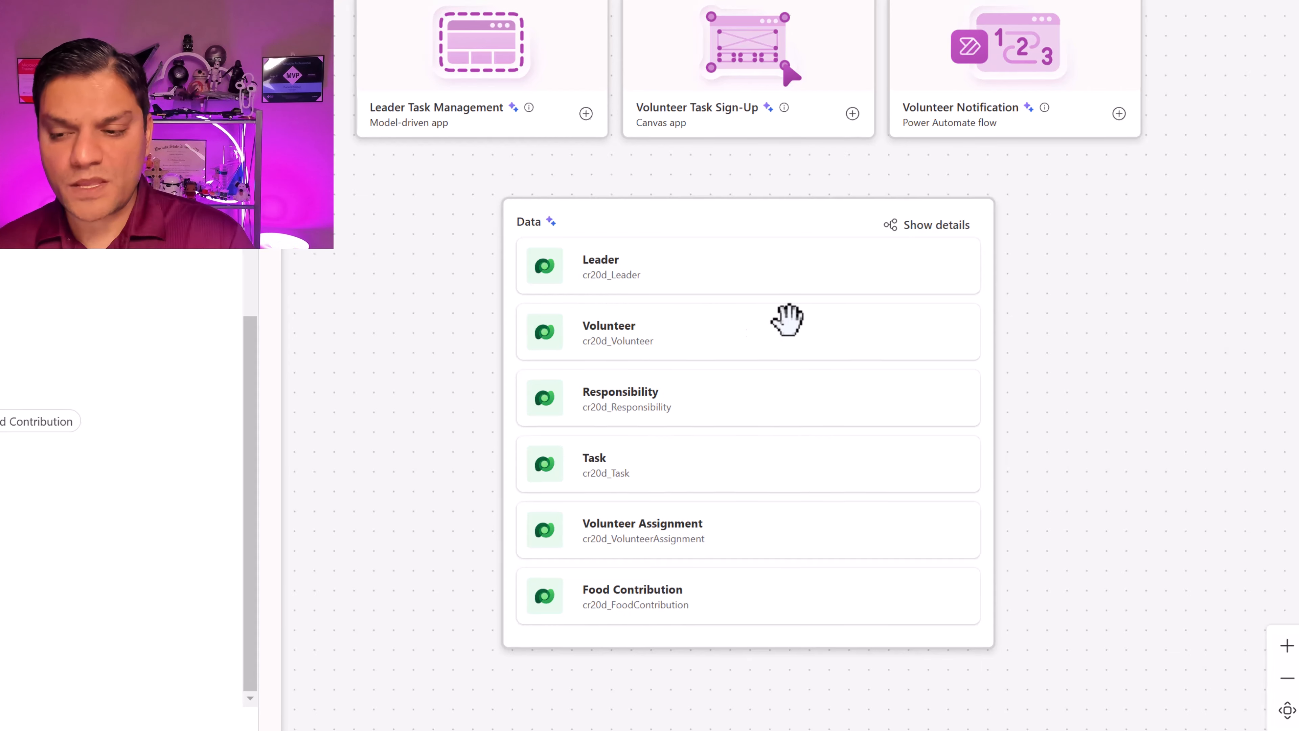
Step: Show the saved tables' detailed diagram and review the sample rows of the Leader, Volunteer, Responsibility, Volunteer Assignment and Food Contribution tables
left_click(914, 226)
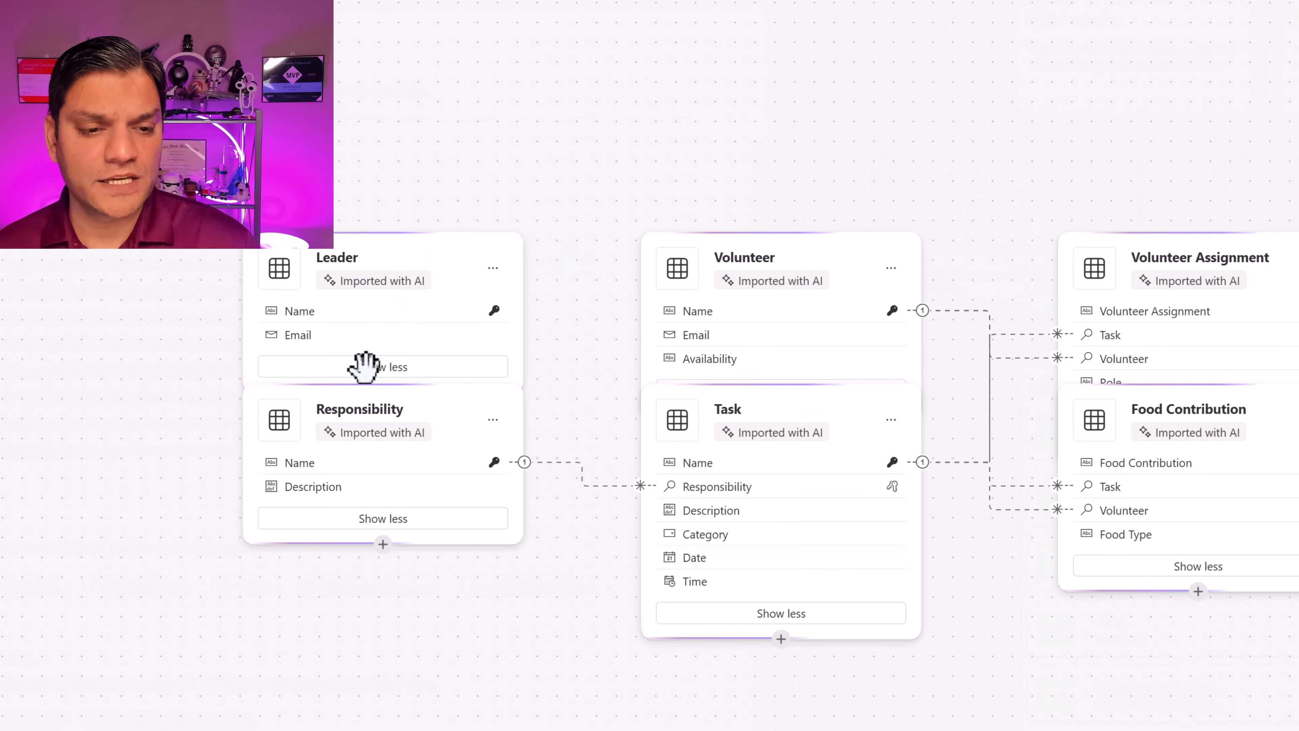
left_click(361, 356)
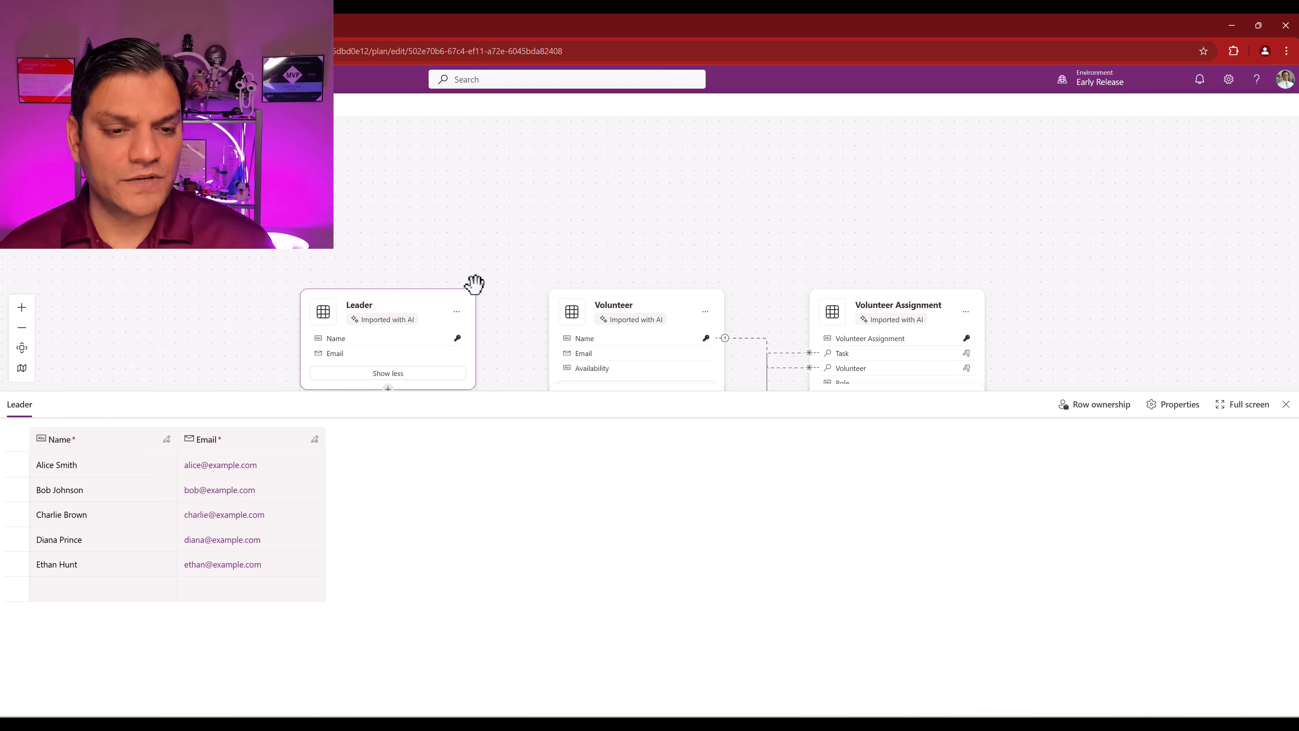
left_click_drag(506, 301, 479, 183)
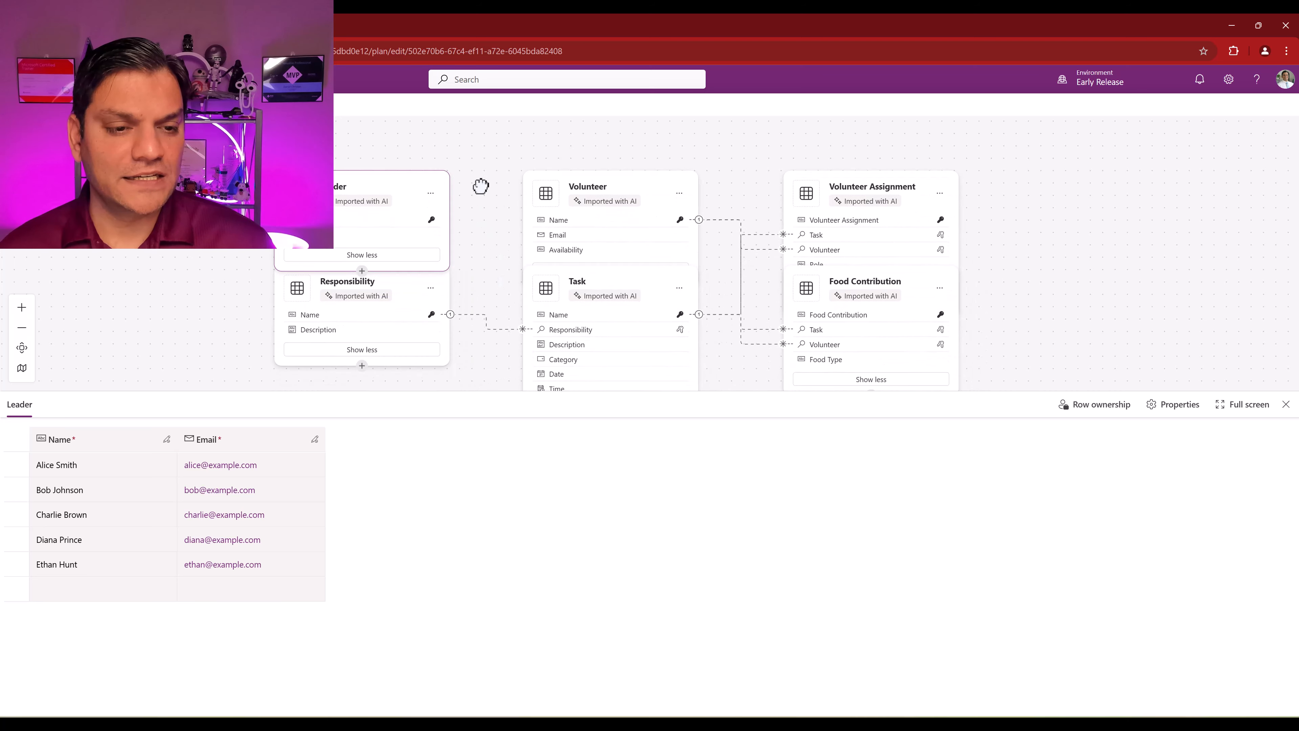
left_click(646, 181)
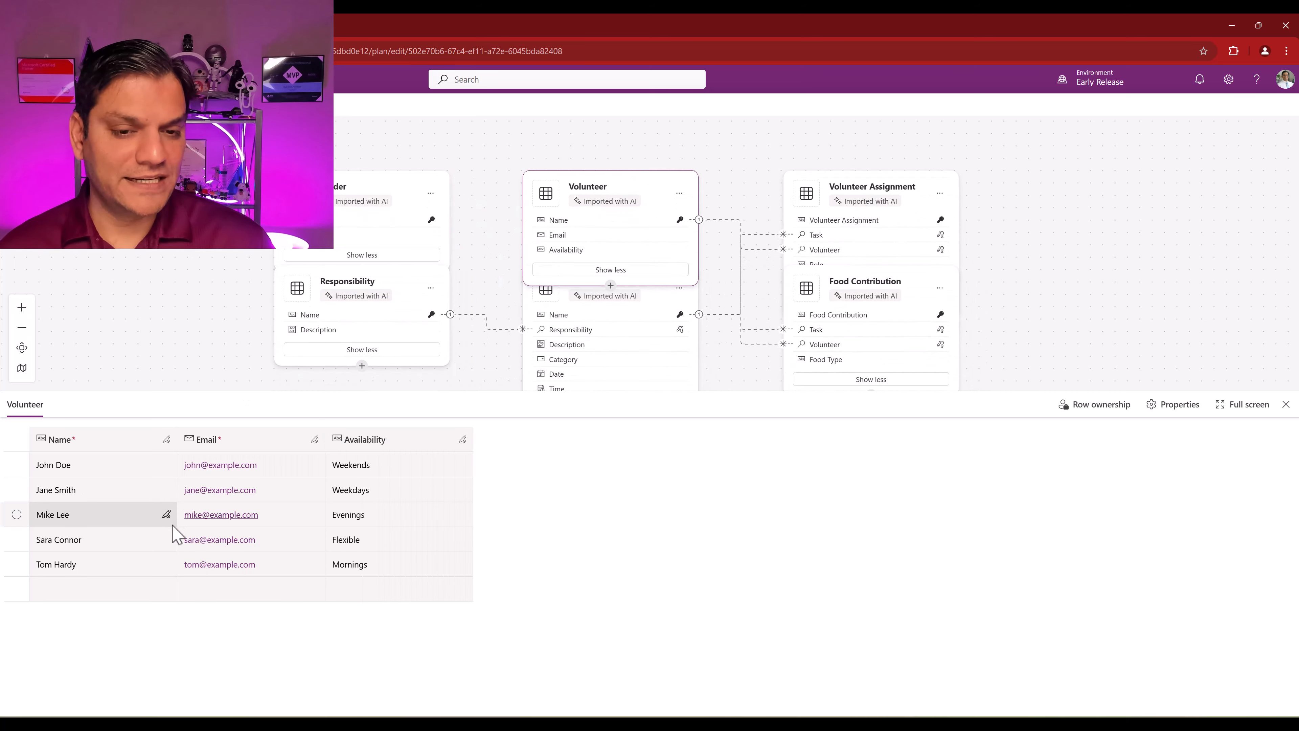
left_click(394, 318)
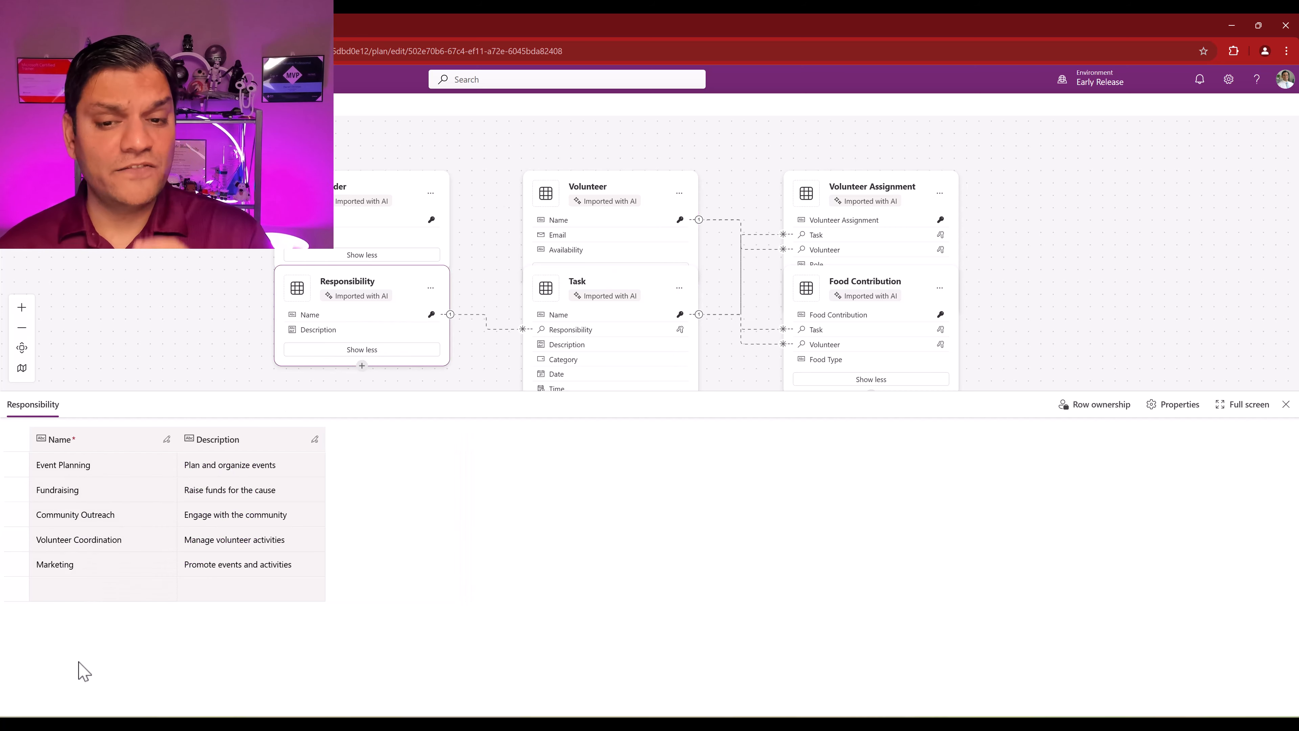
left_click(892, 196)
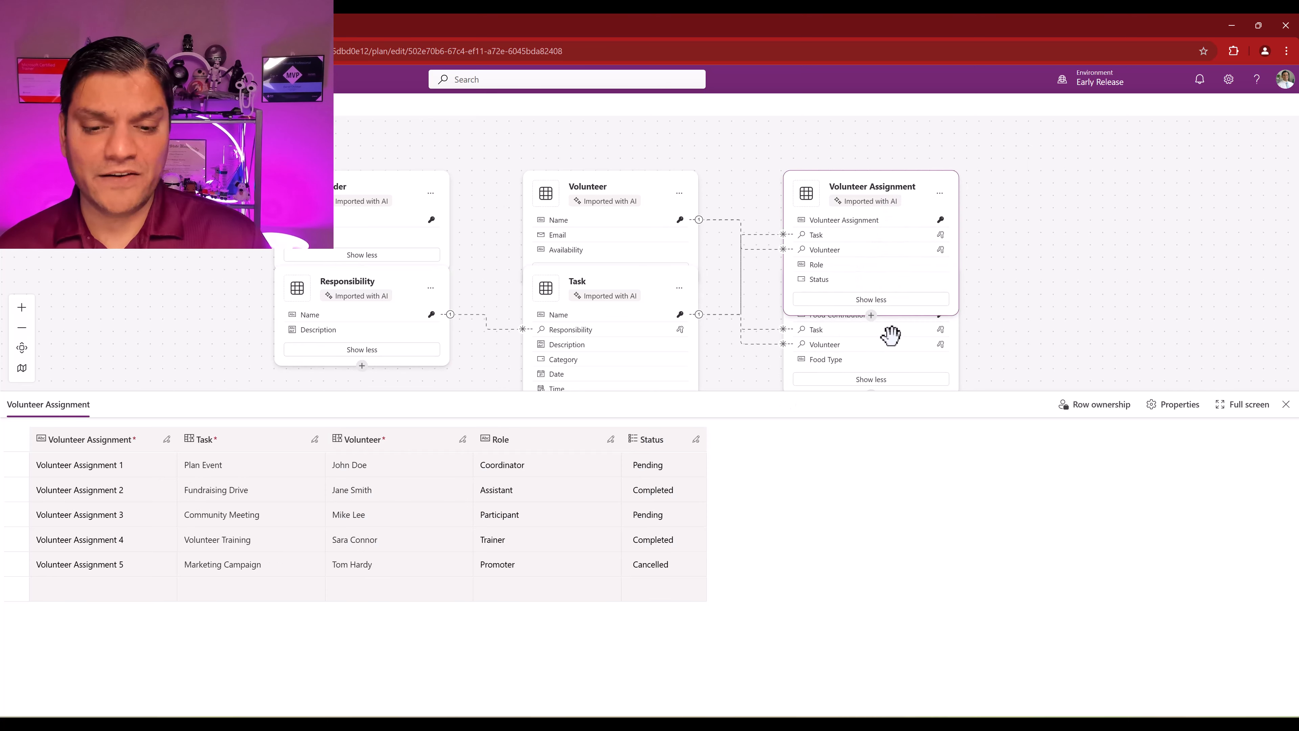
left_click(890, 335)
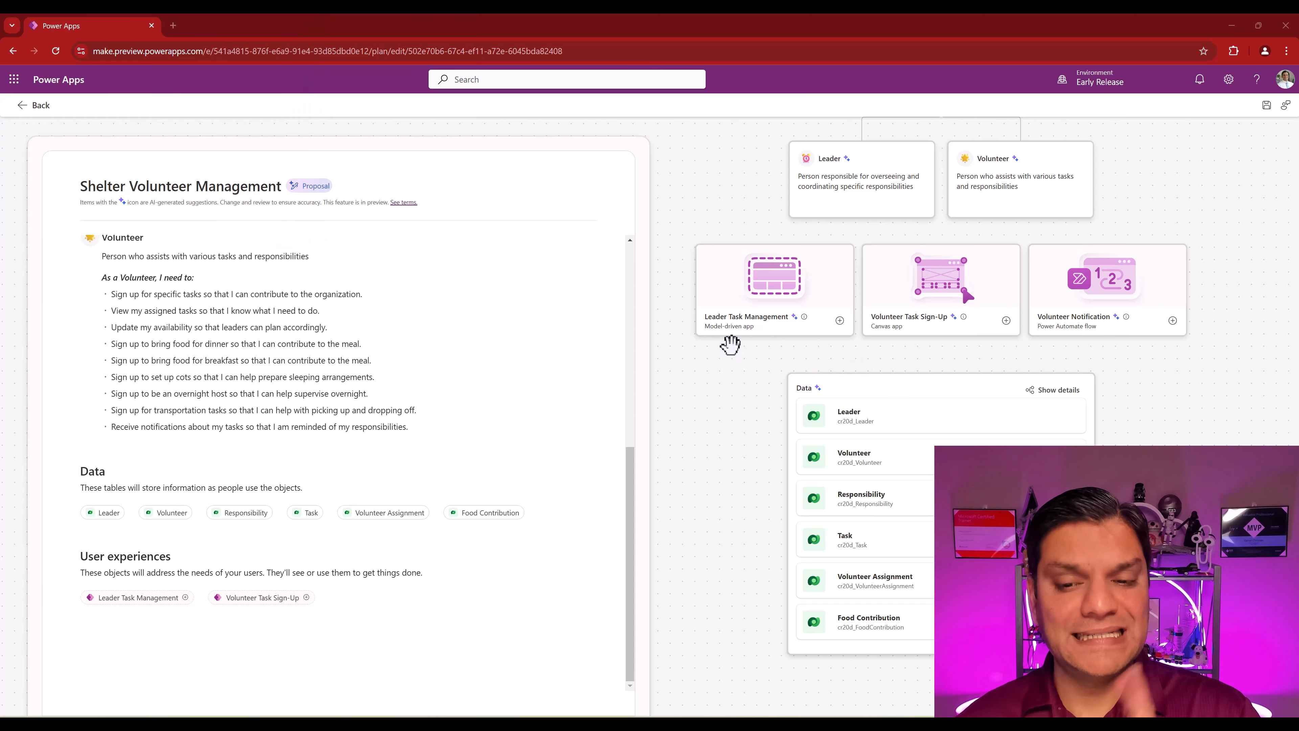
Step: Create the Leader Task Management model-driven app from the plan and look over its data and pages
left_click(839, 321)
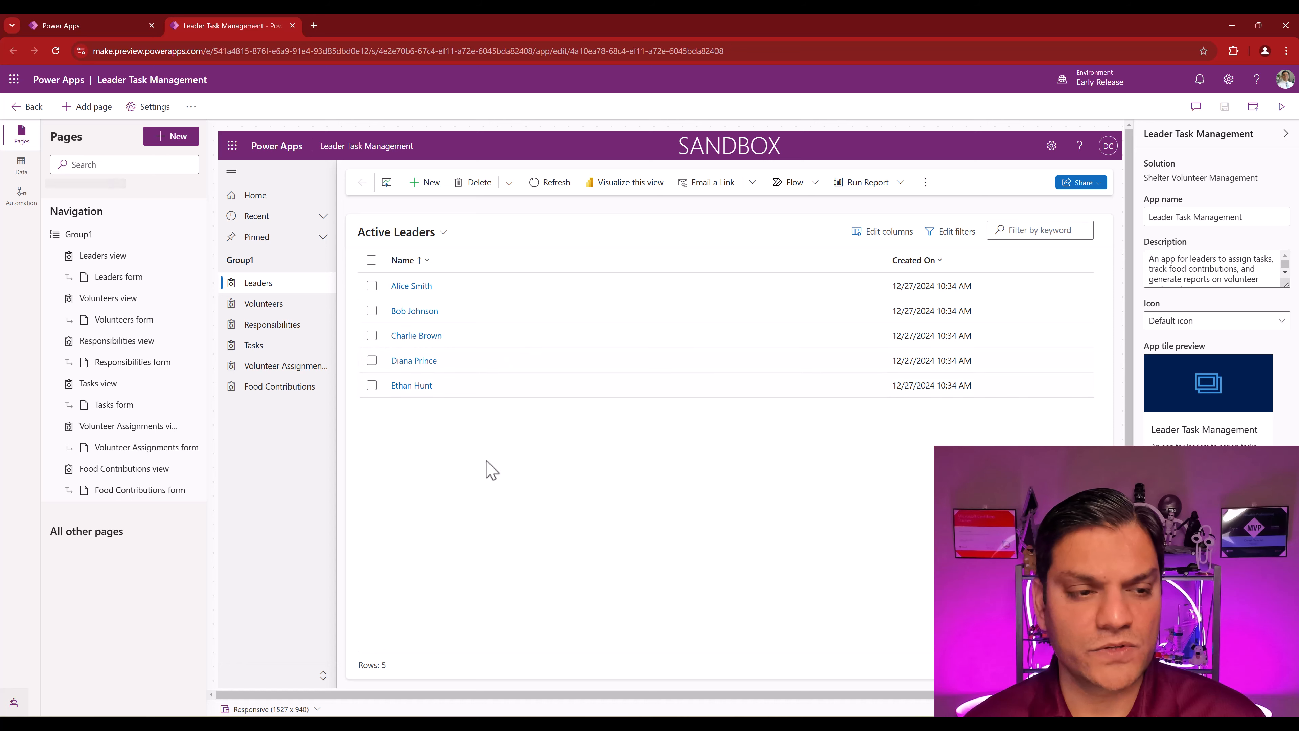
left_click(20, 168)
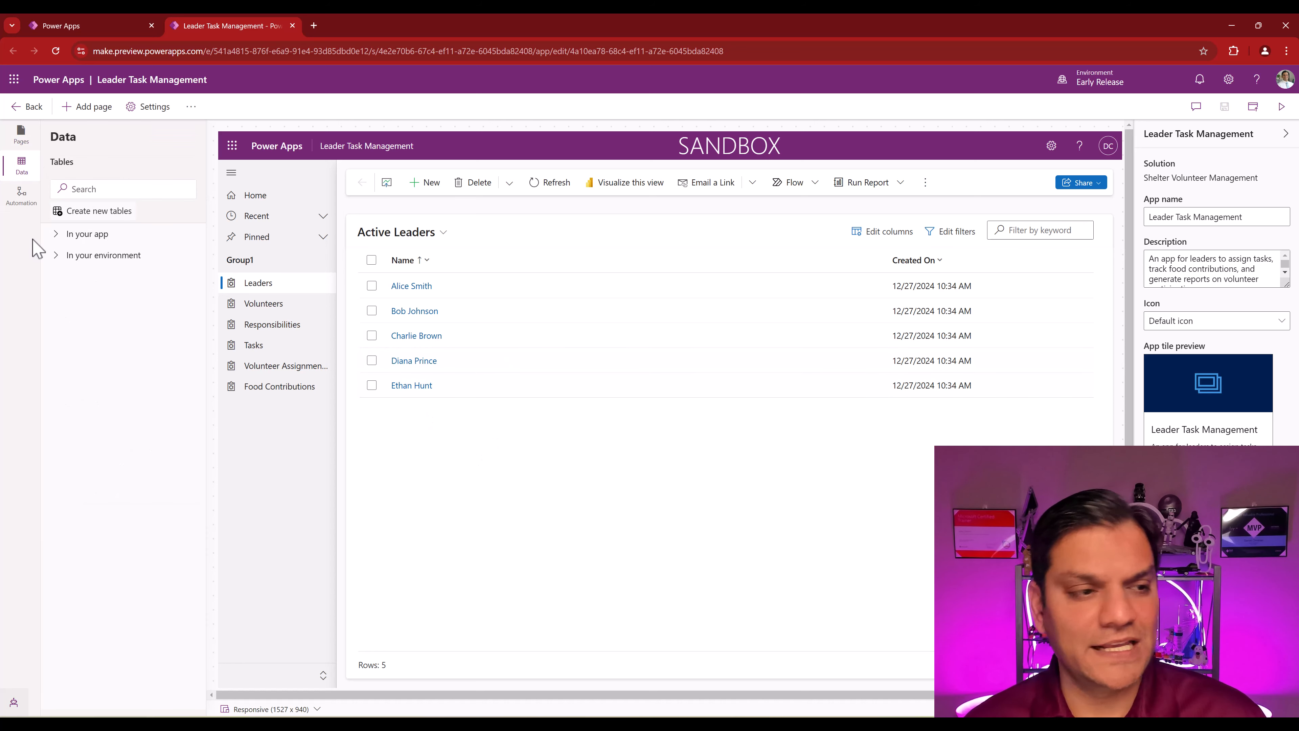
left_click(21, 134)
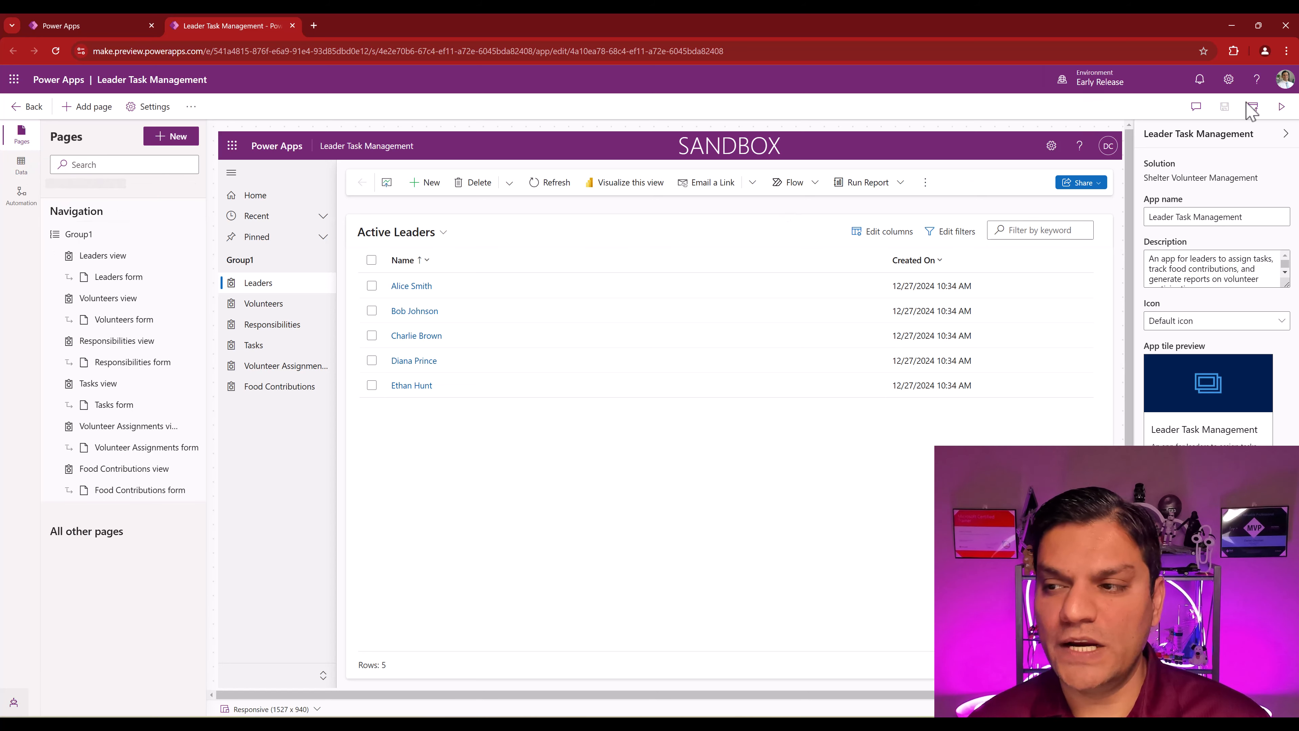
Step: Publish the Leader Task Management app's changes and run the app
left_click(1282, 108)
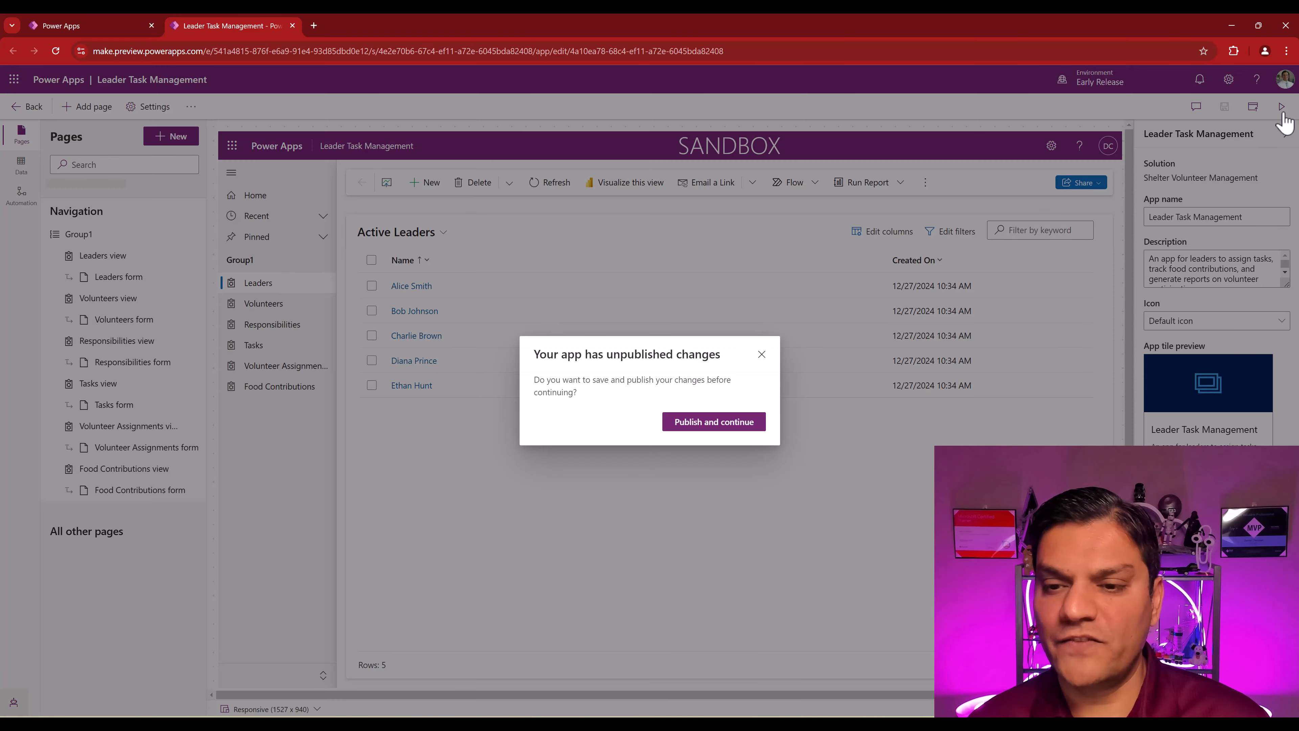
left_click(714, 422)
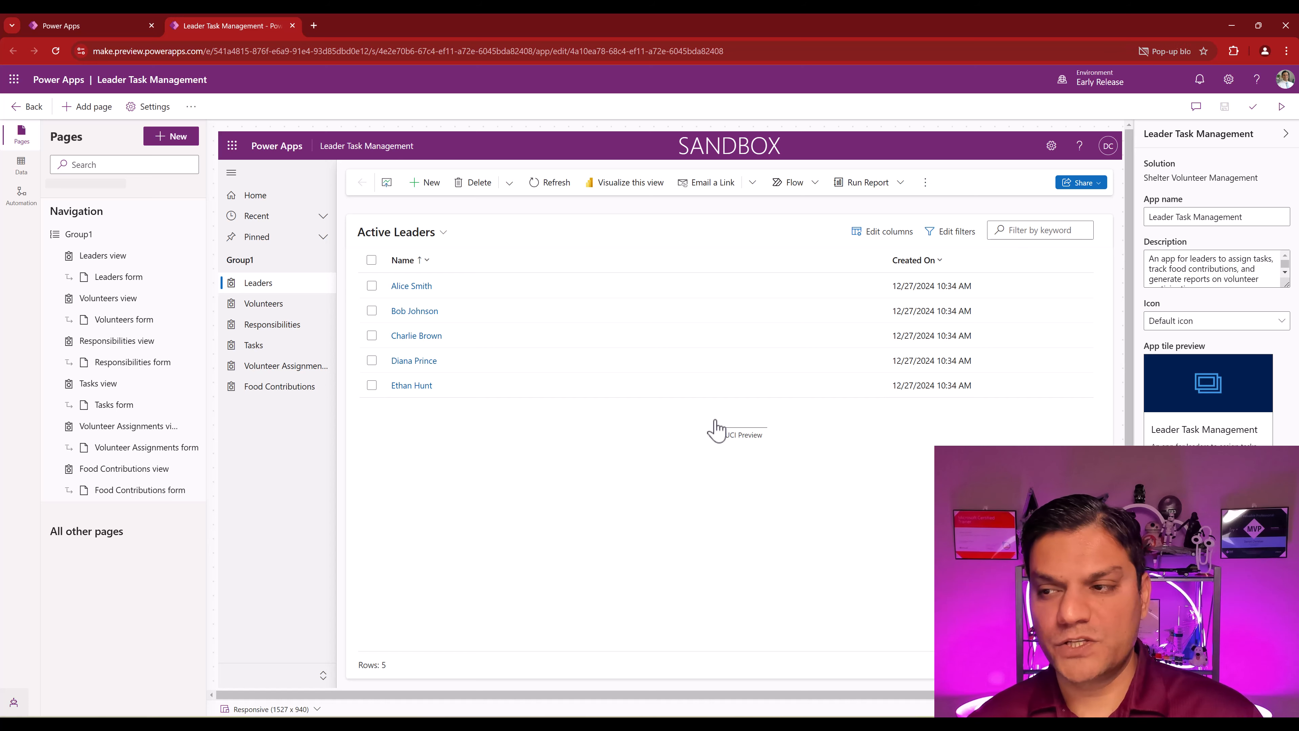
left_click(1282, 107)
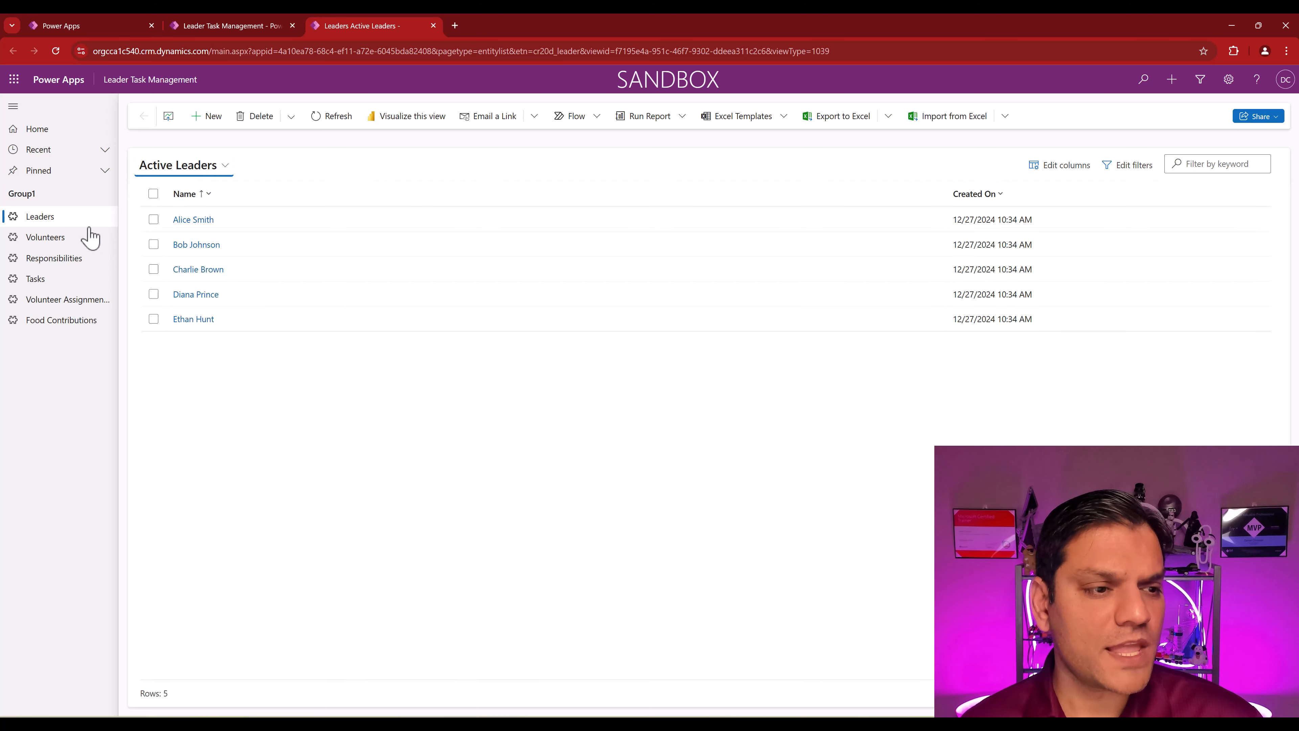
Step: Examine the blank new-record forms for Leaders, Volunteers and Responsibilities in the running app
left_click(204, 120)
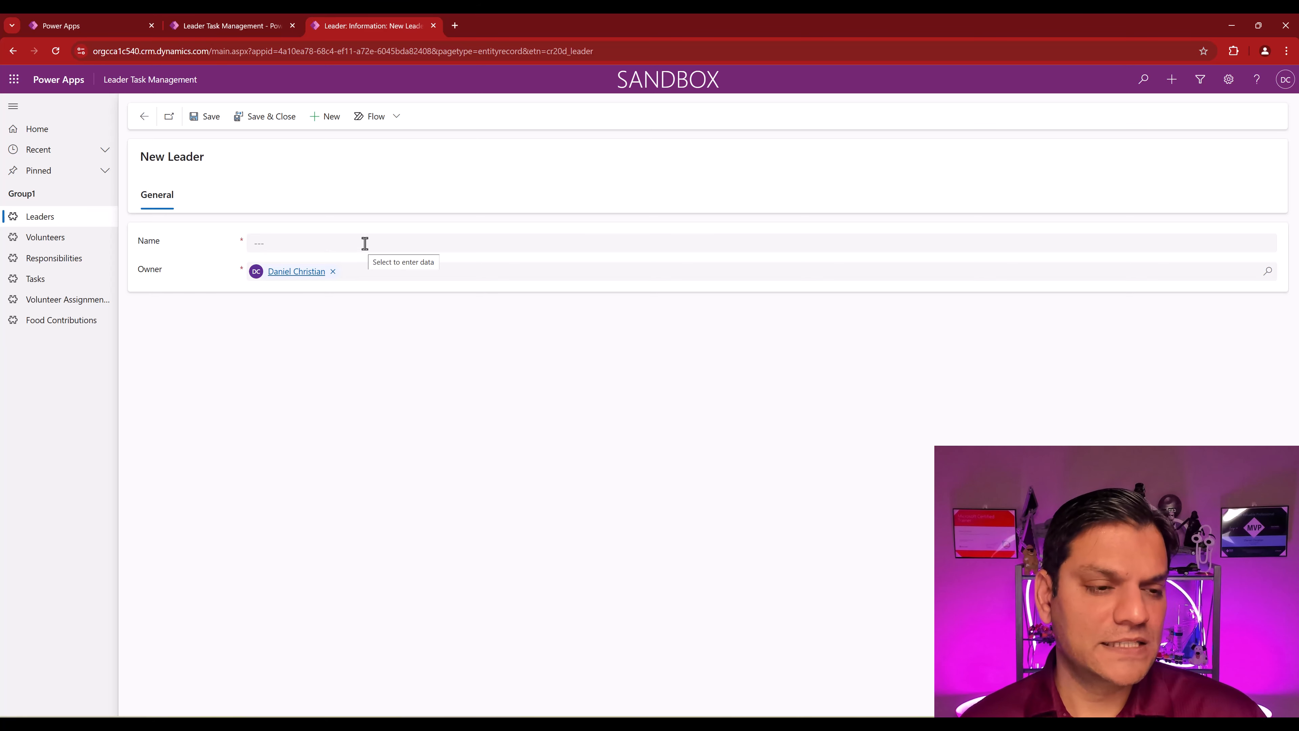
left_click(49, 239)
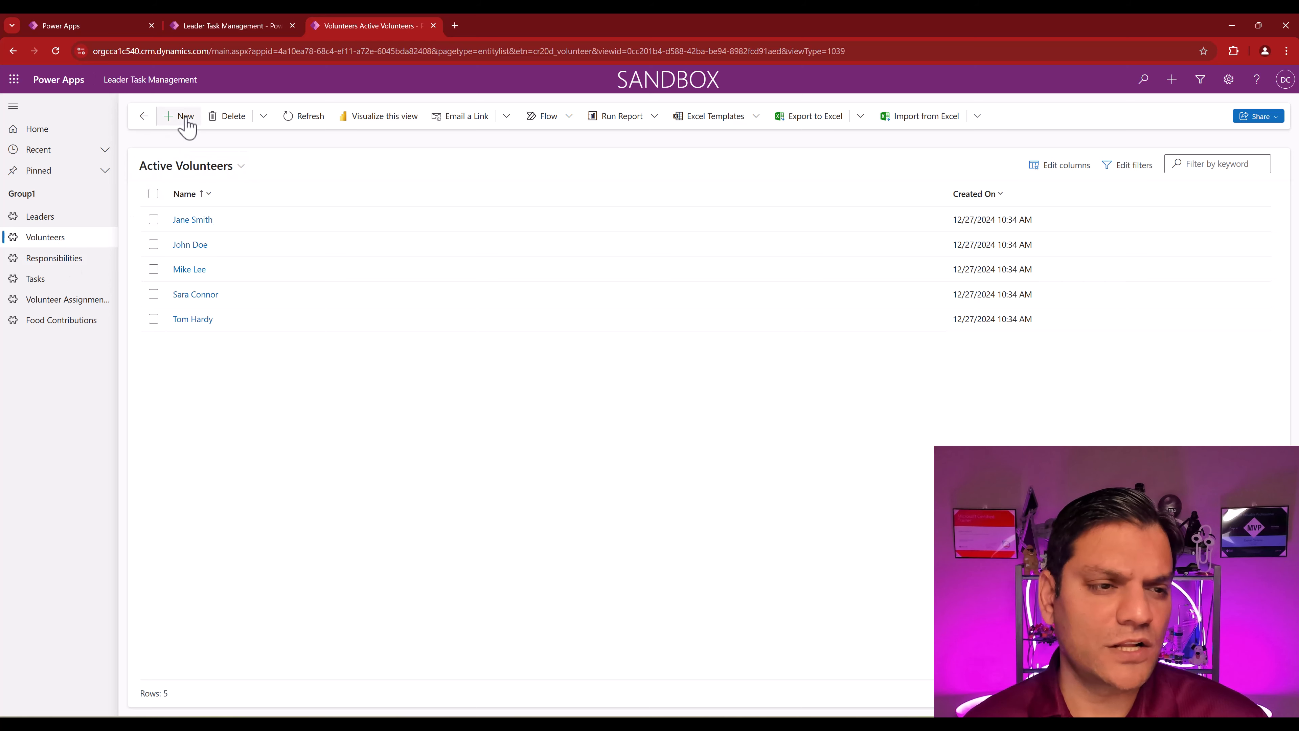
left_click(185, 116)
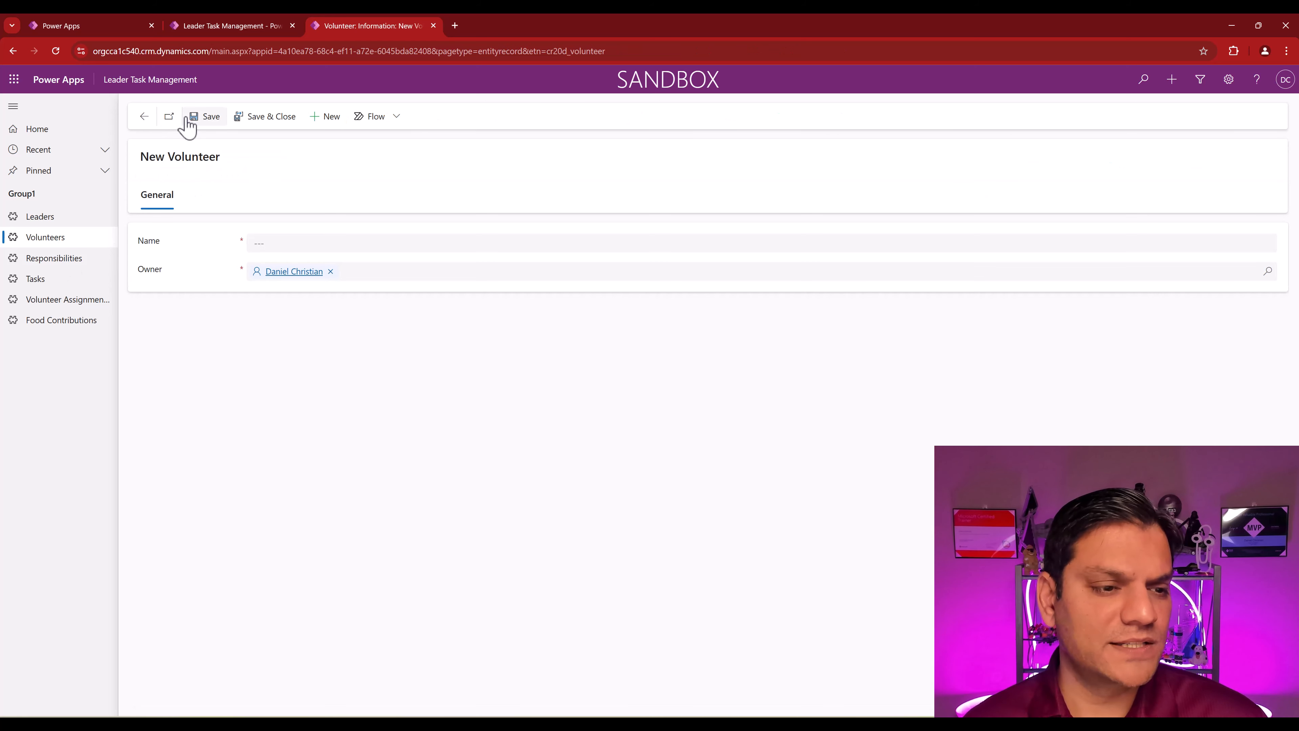
left_click(59, 260)
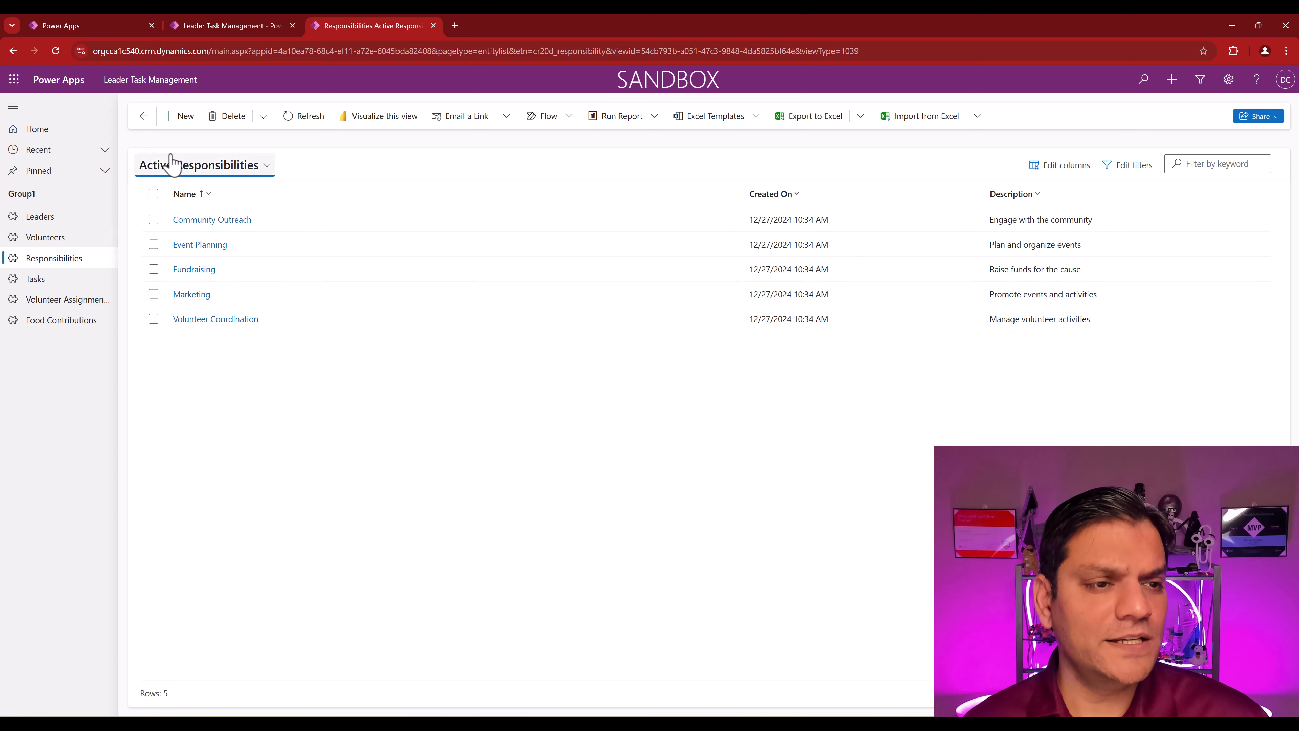
left_click(185, 117)
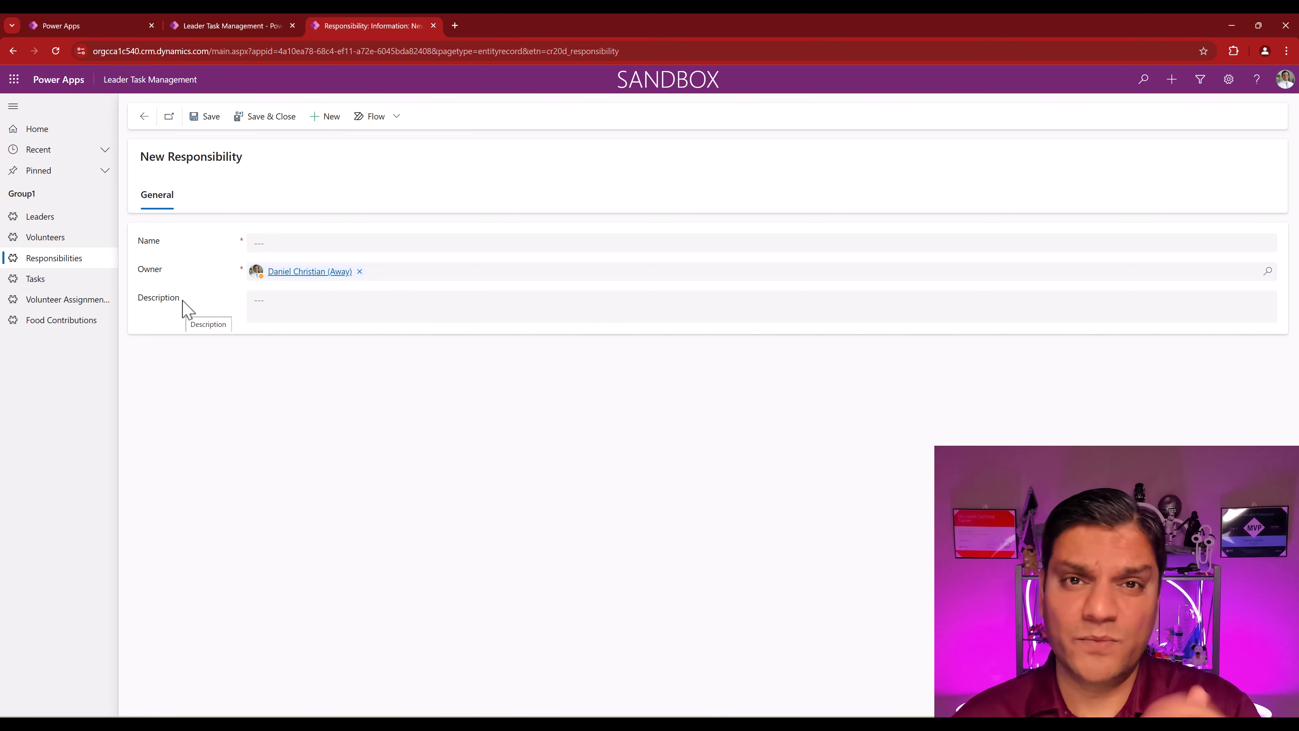
Step: Leave the Leader Task Management designer and close both the designer and the running app to return to the plan
left_click(259, 23)
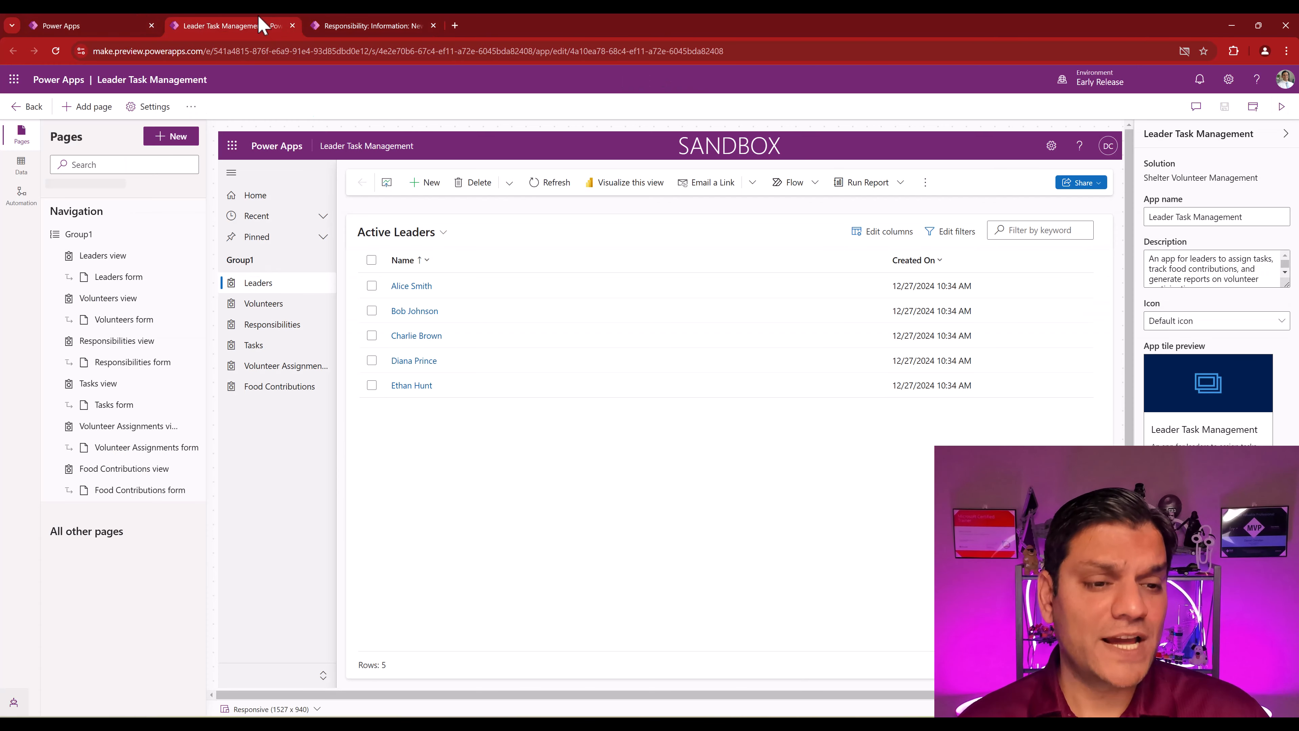
left_click(12, 117)
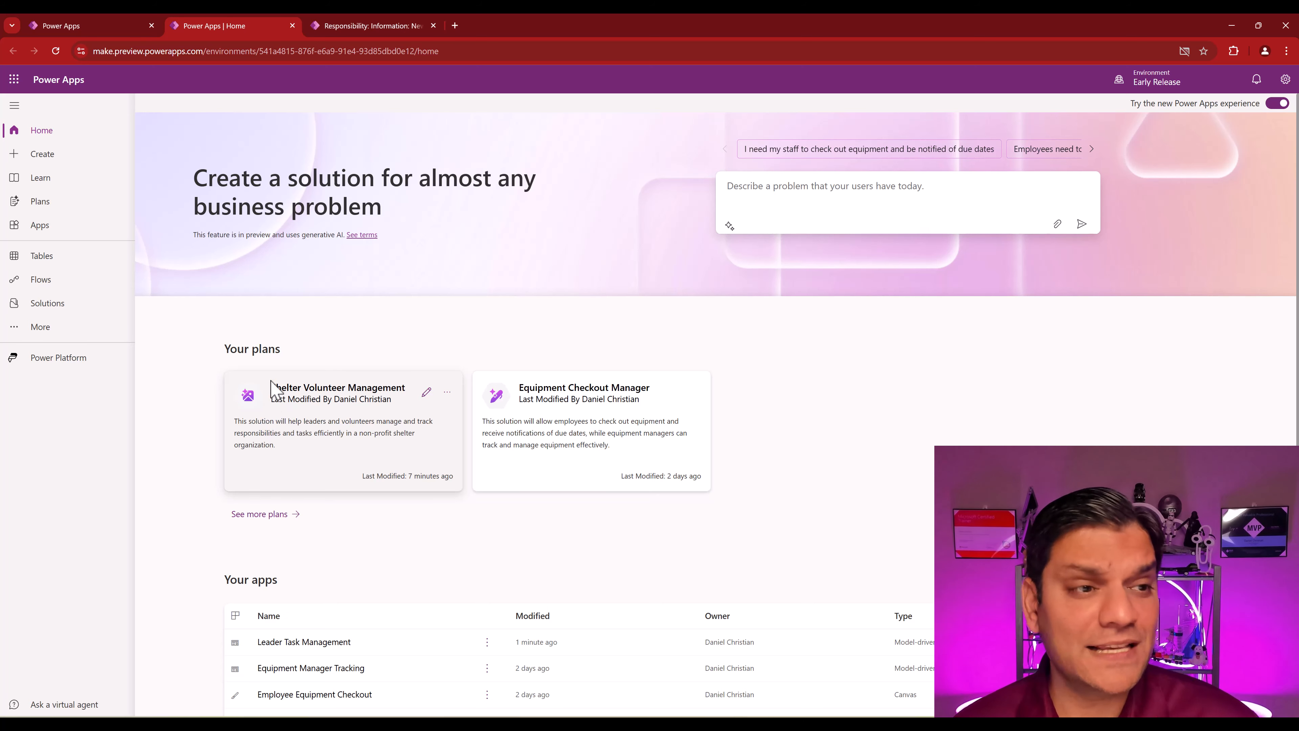
left_click(292, 26)
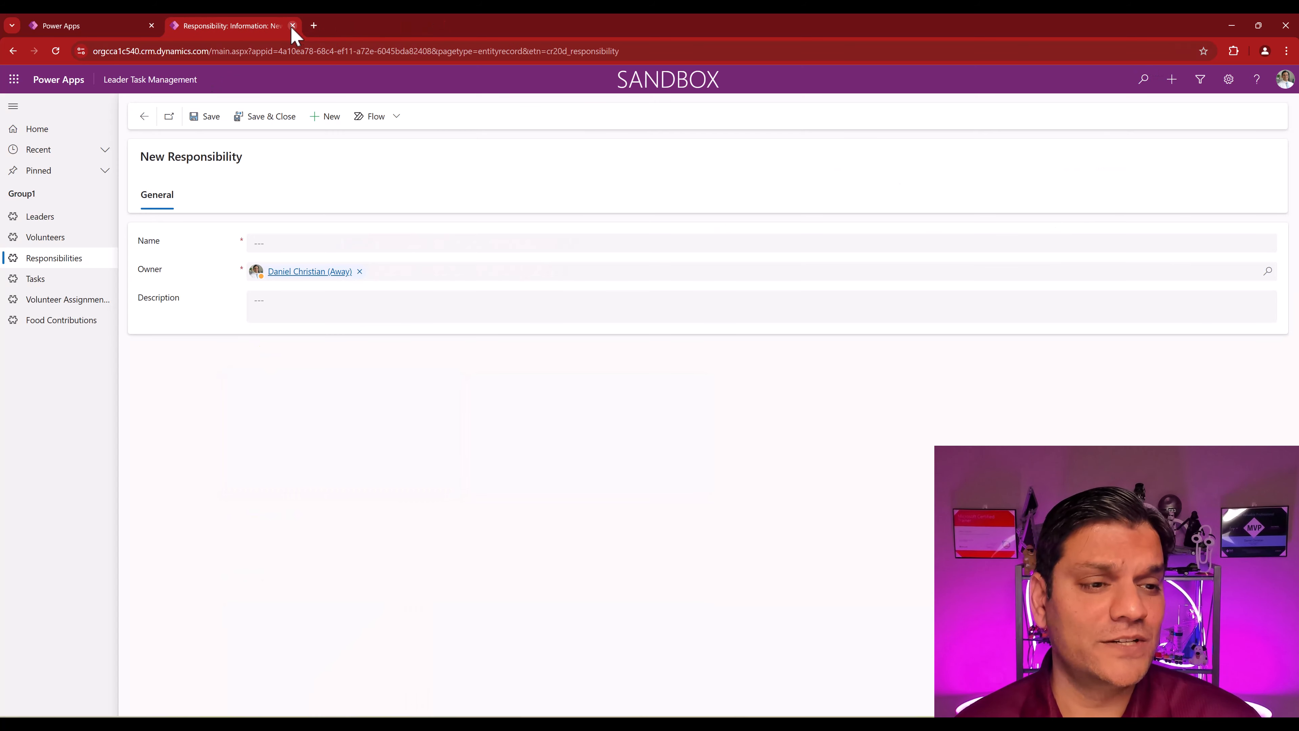
left_click(293, 26)
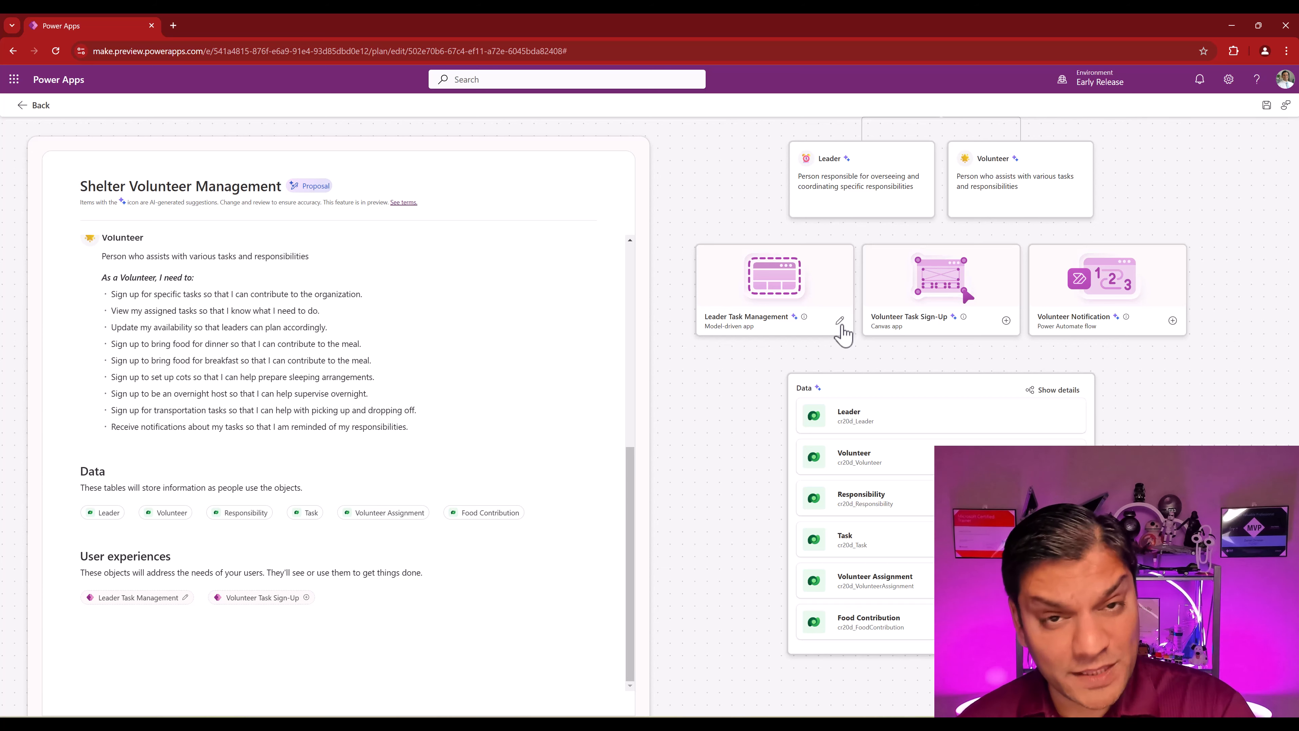
Step: Create the Volunteer Task Sign-Up canvas app from the plan, skip the welcome message, and look over its screens and data sources
left_click(1006, 321)
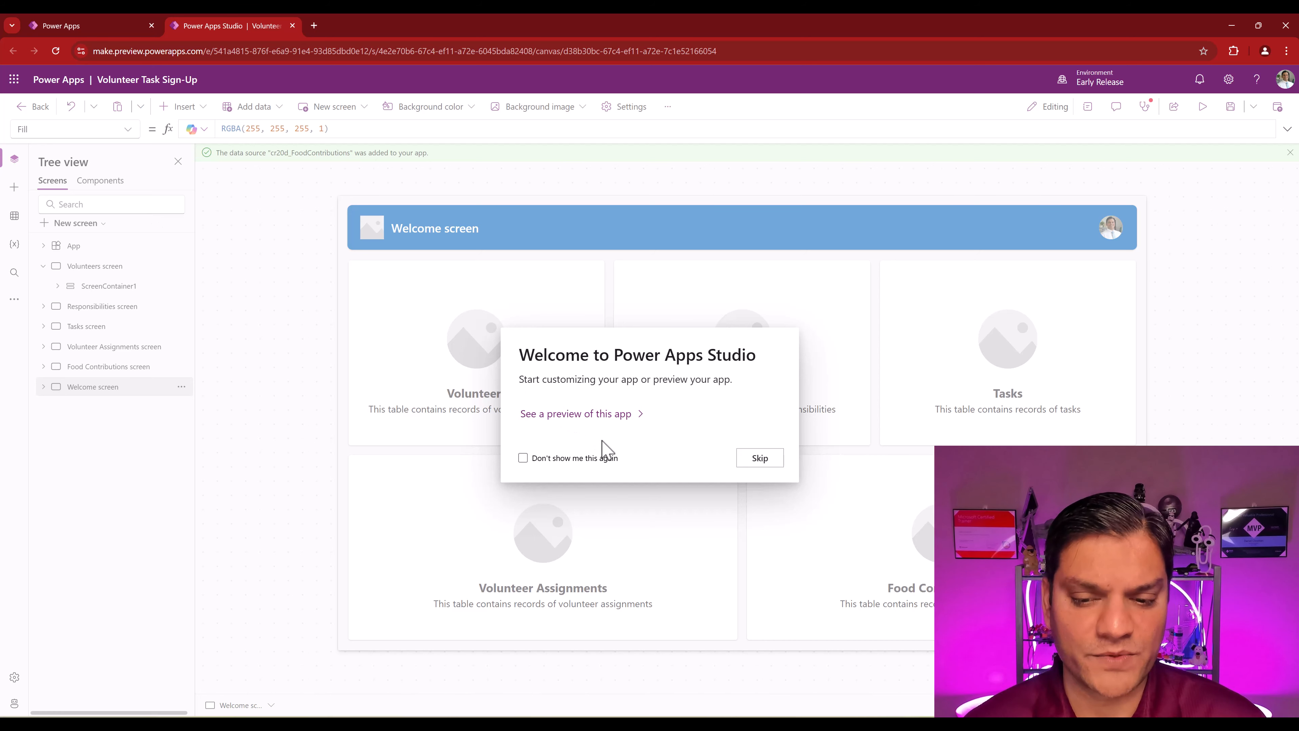
left_click(756, 461)
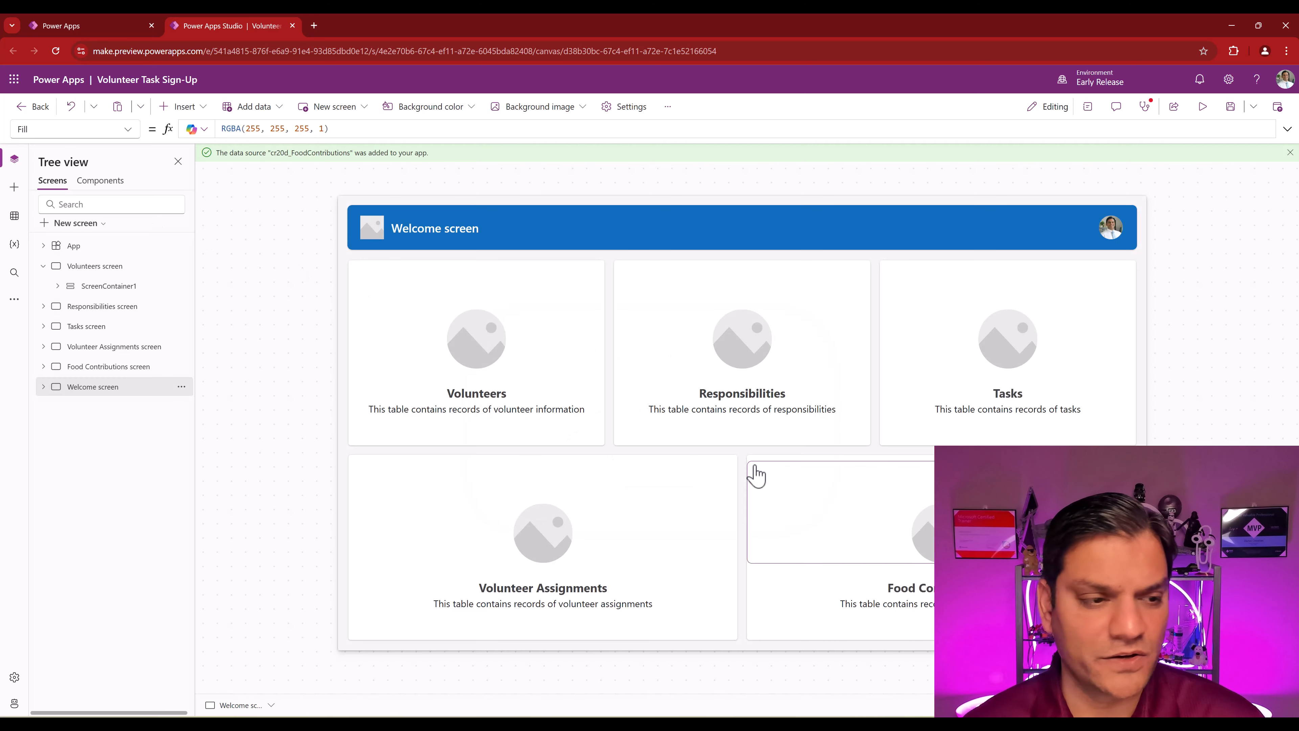
left_click(44, 265)
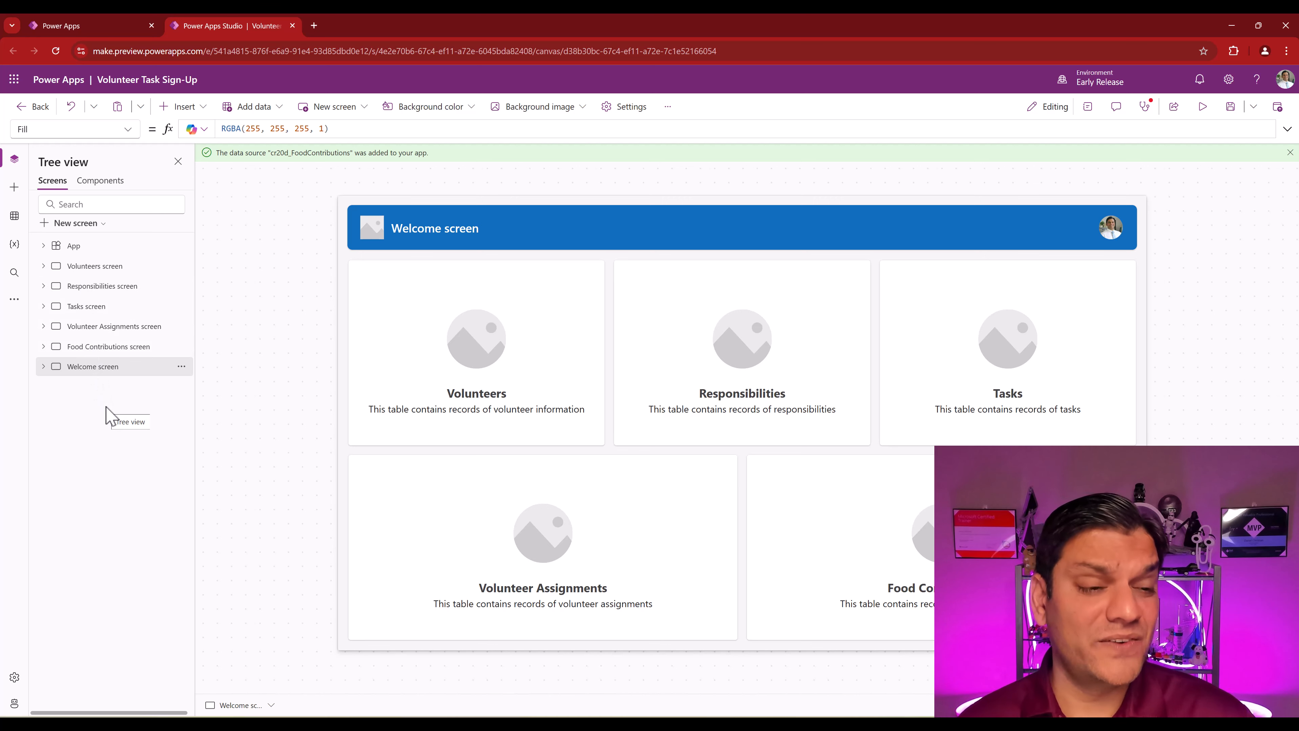
left_click(13, 219)
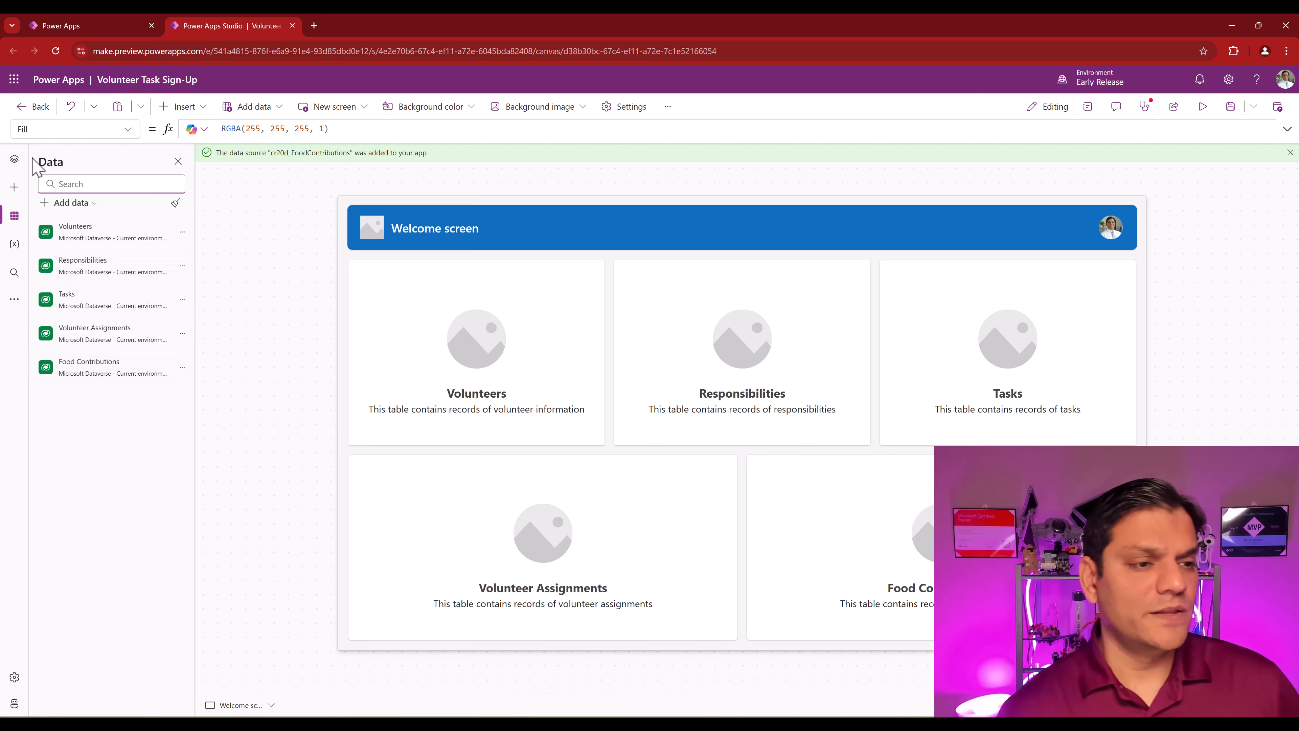
Step: Preview the canvas app's Volunteers screen, switch the preview to Apple iPhone 12, 13, 14 size, and view the first volunteer's details
left_click(1202, 109)
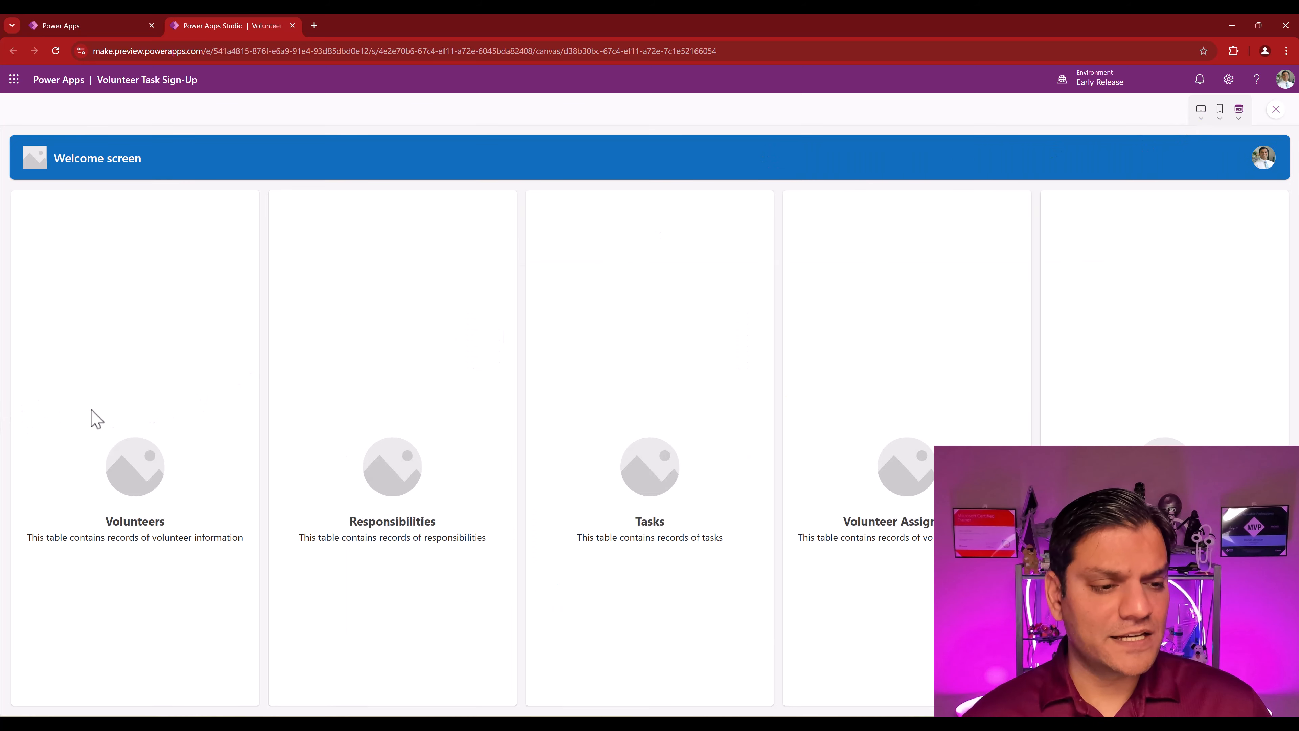
left_click(120, 479)
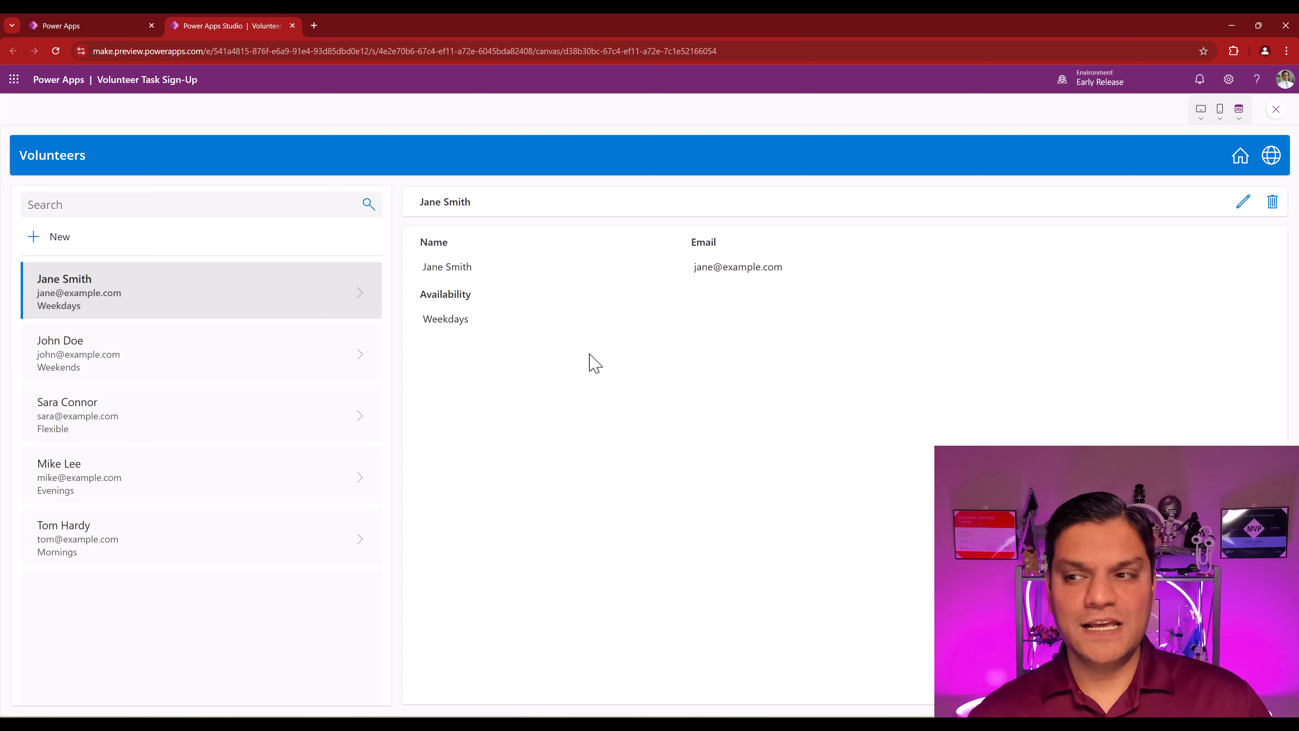
left_click(1218, 122)
left_click(1151, 238)
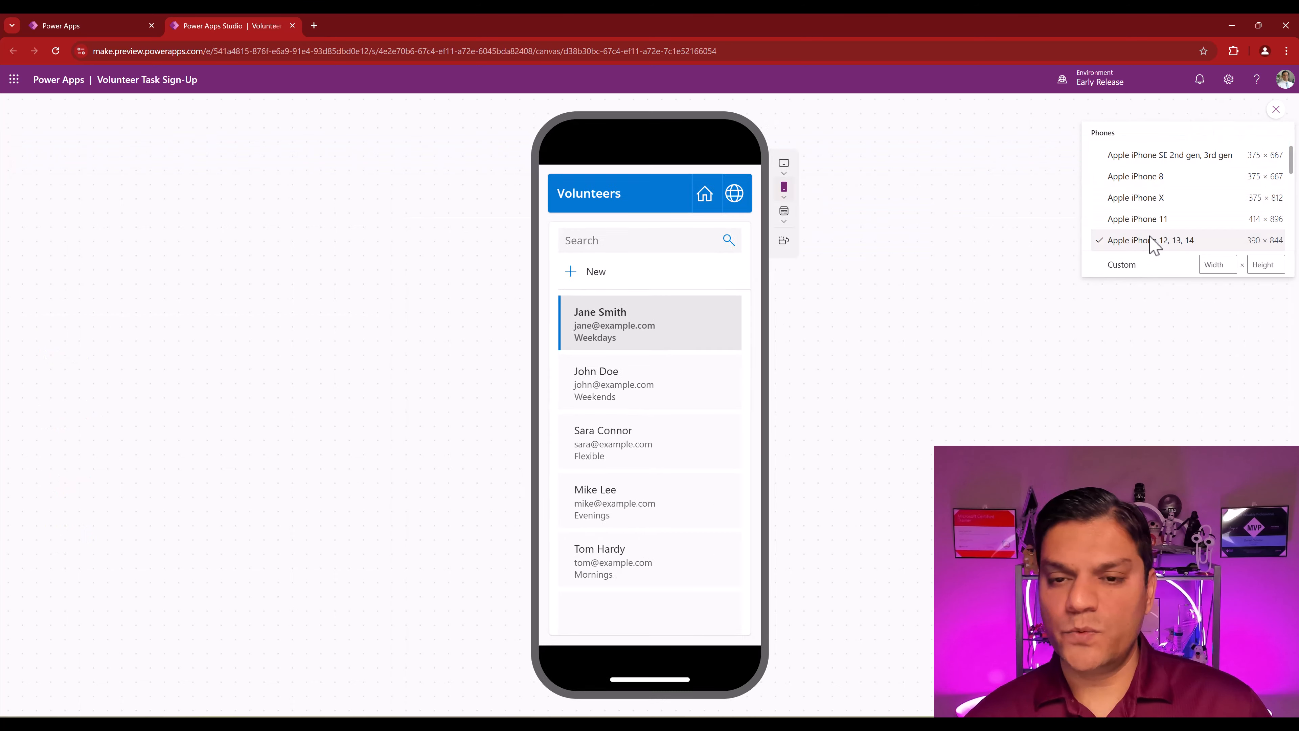
left_click(717, 338)
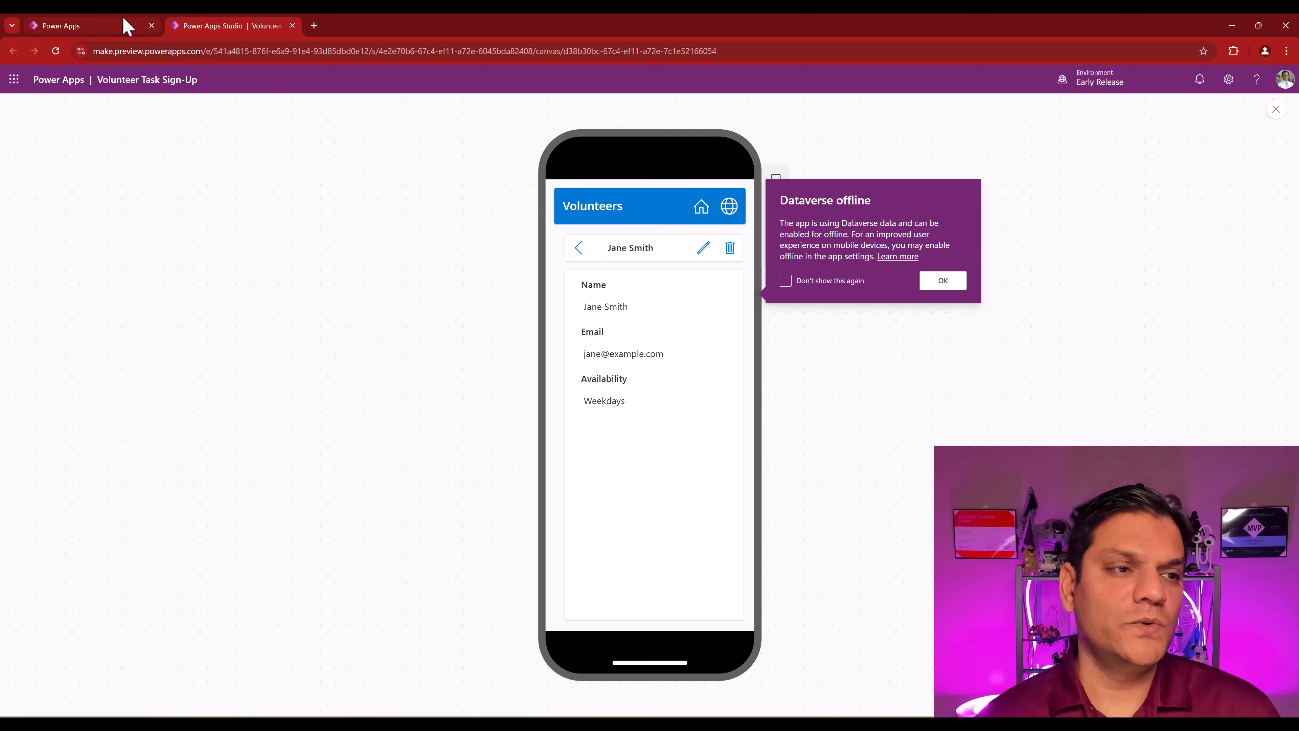
Step: Exit the preview, then save and publish the Volunteer Task Sign-Up canvas app
left_click(1276, 109)
left_click(1226, 105)
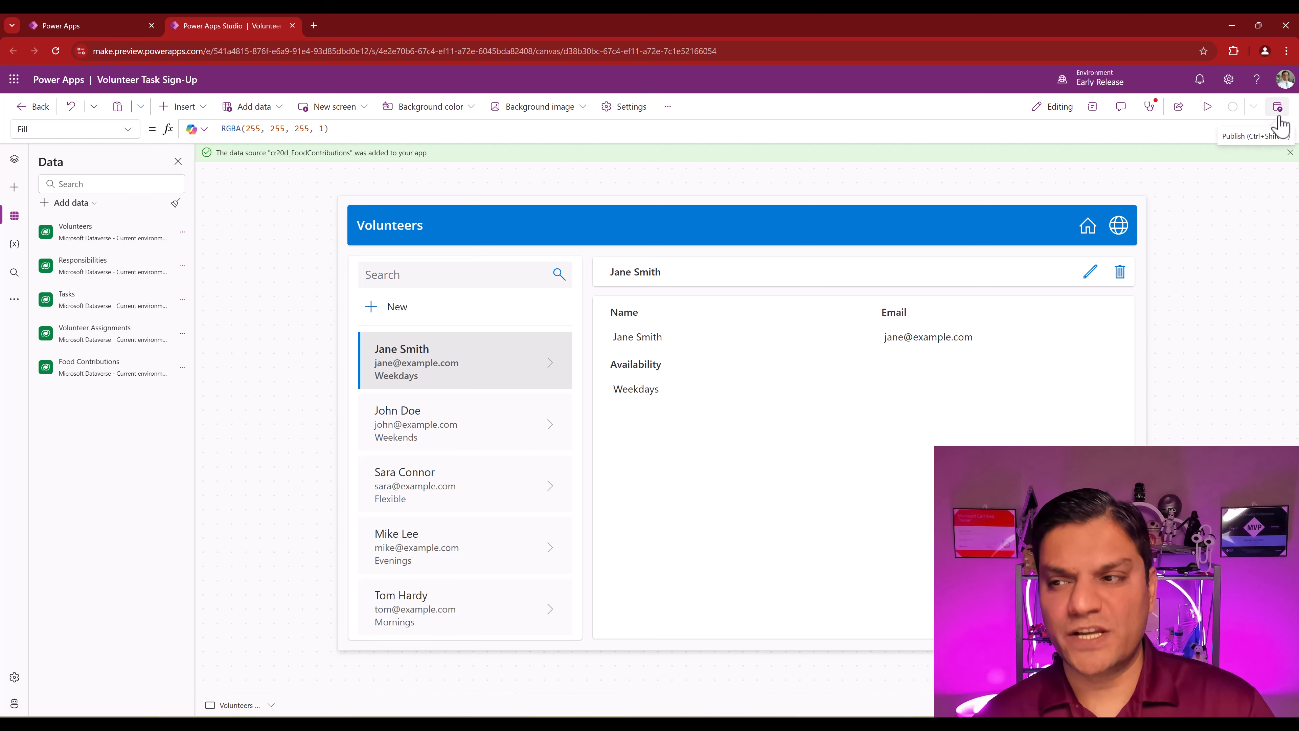
left_click(1278, 108)
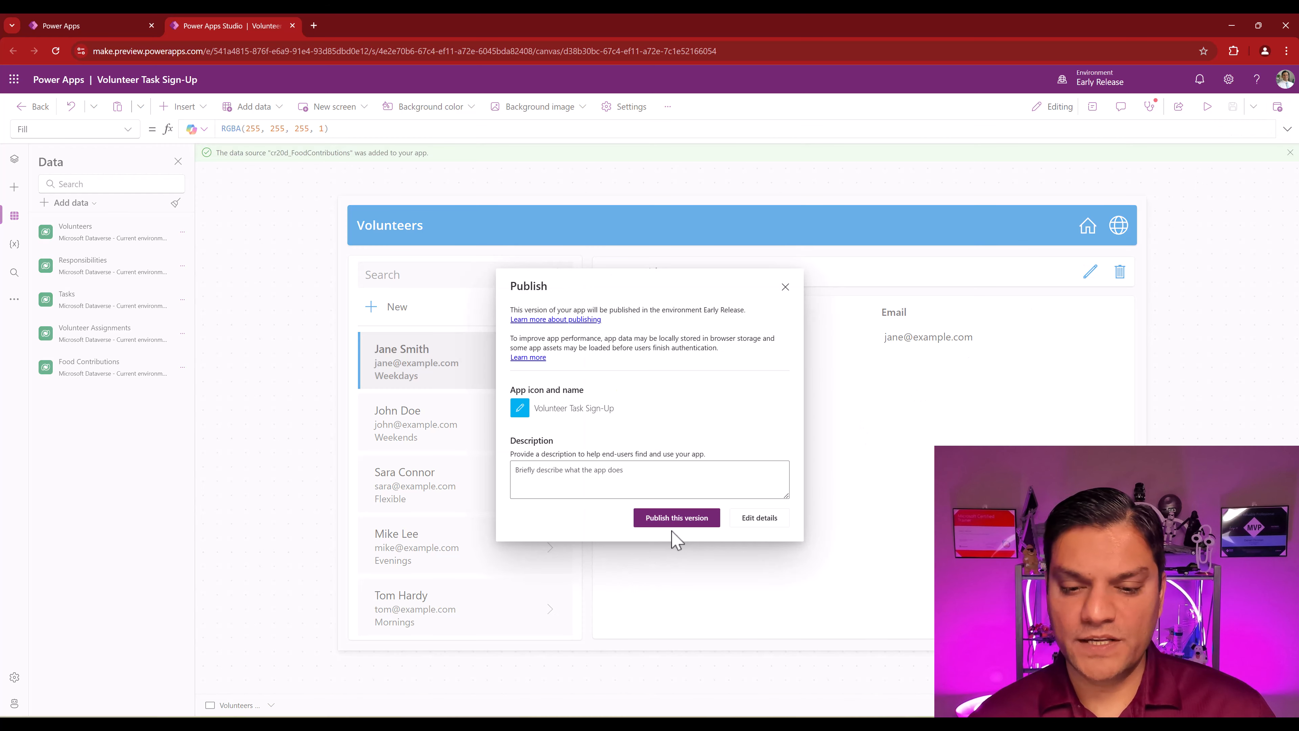
left_click(676, 517)
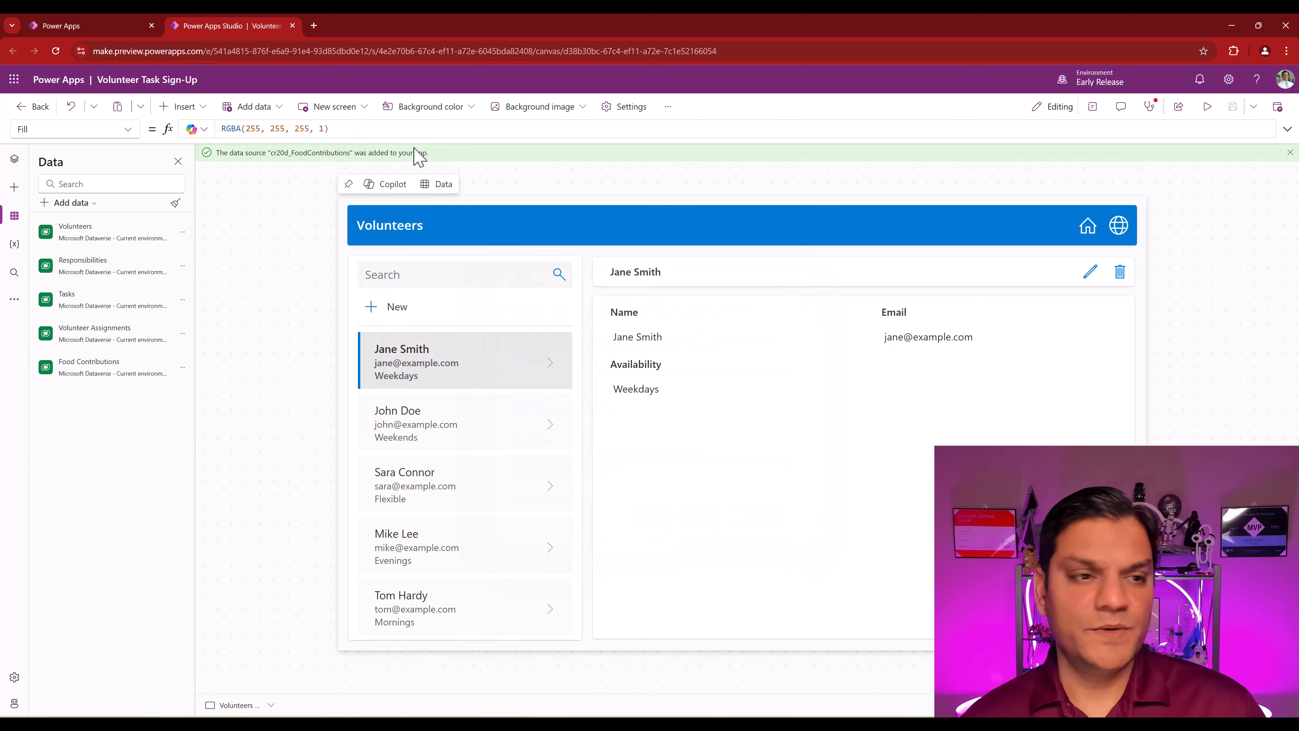
Step: Close the canvas app designer and start creating the Volunteer Notification flow from the plan
left_click(291, 26)
left_click(710, 127)
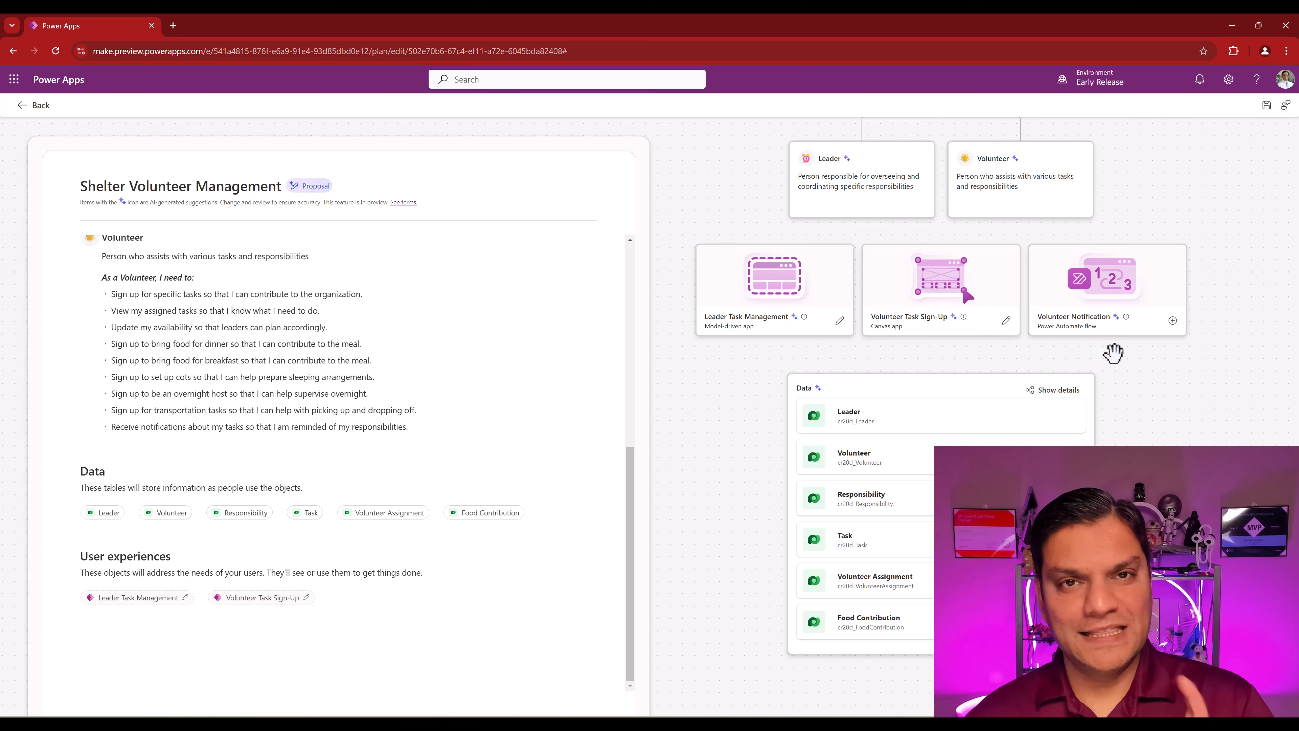
left_click(1172, 321)
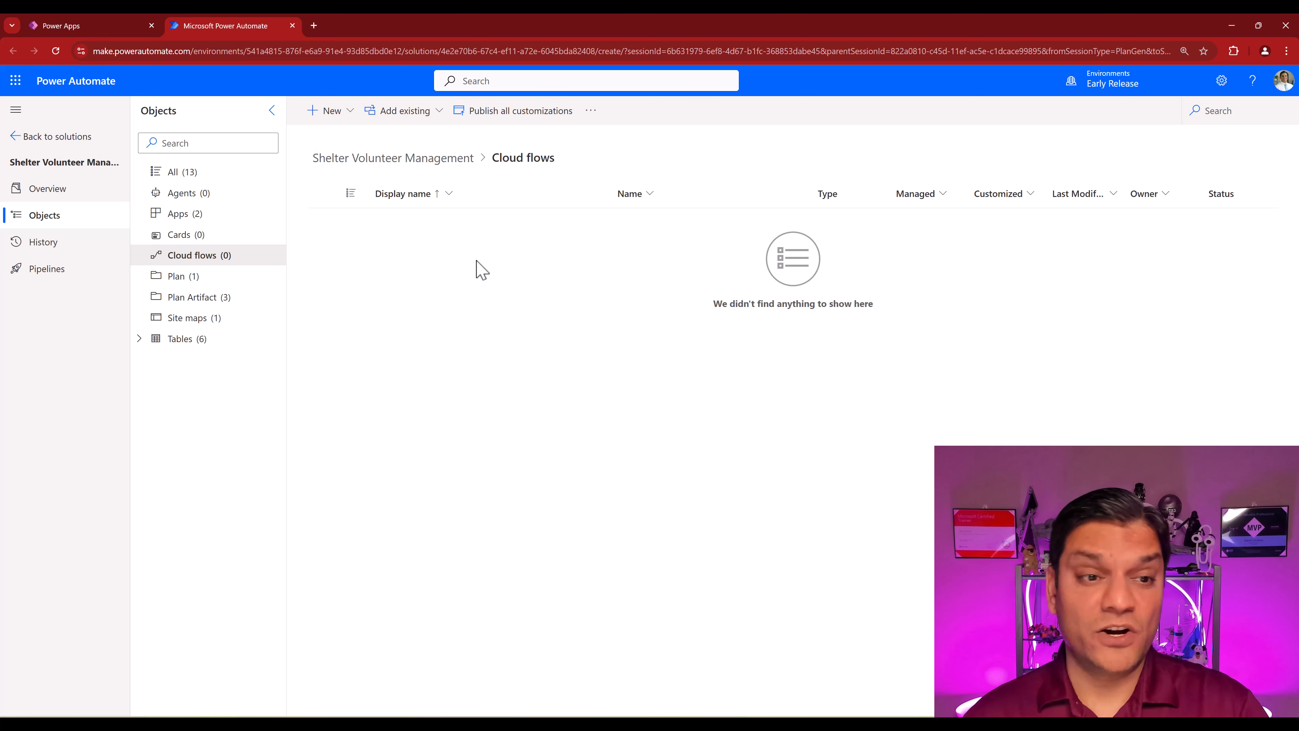
Step: Check the plan page, return to Power Automate, and view the solution's Apps and Plan objects
left_click(60, 22)
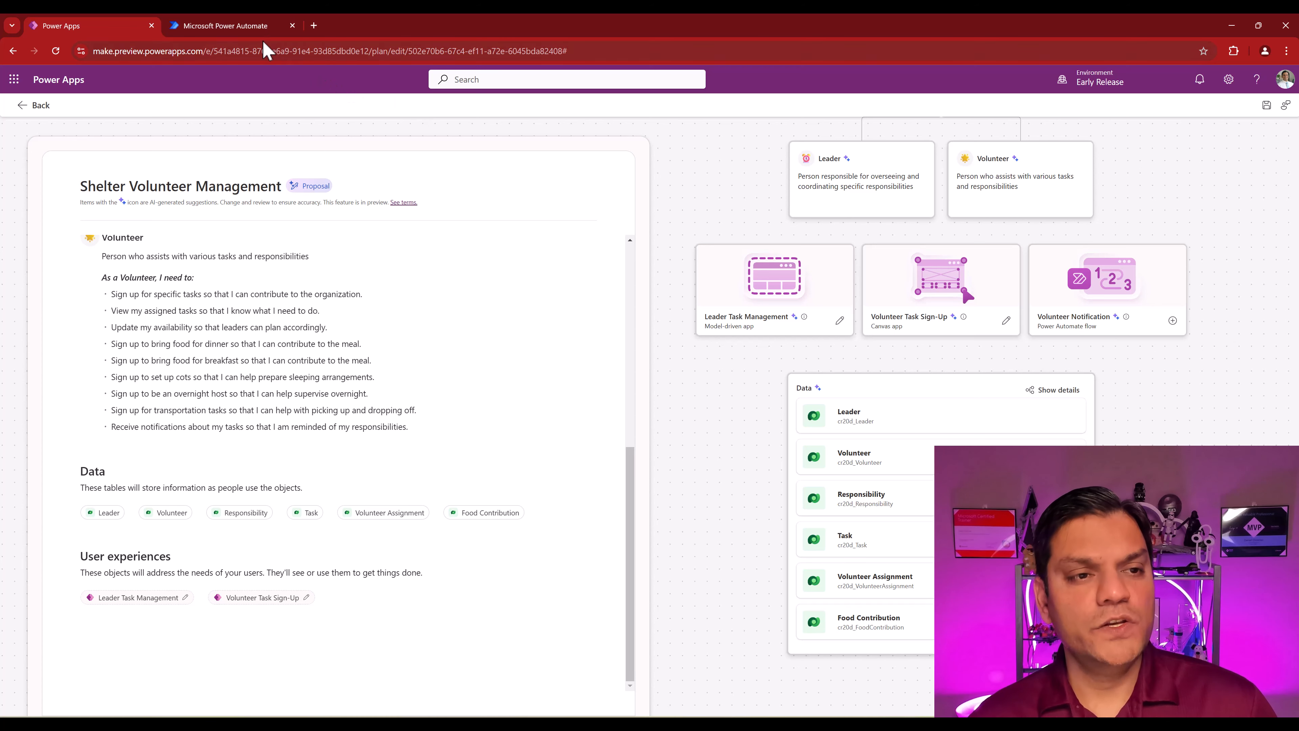
left_click(261, 28)
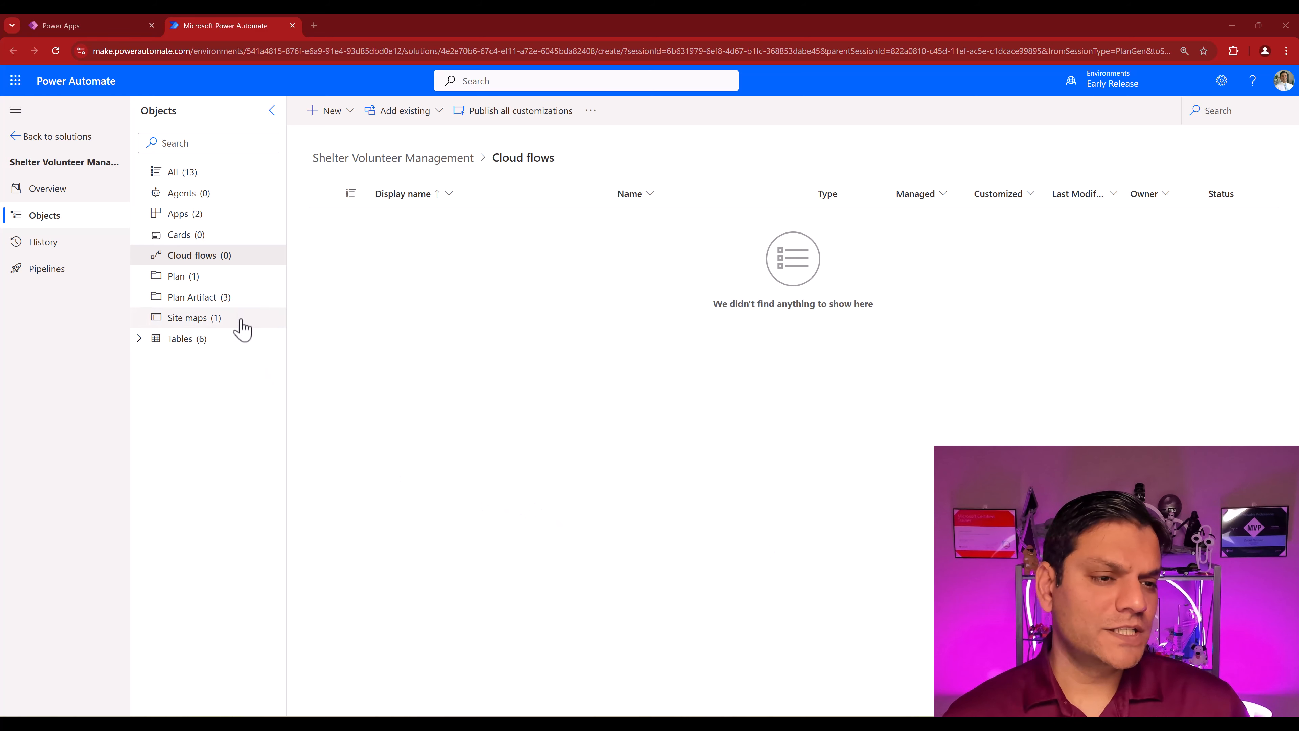
left_click(200, 217)
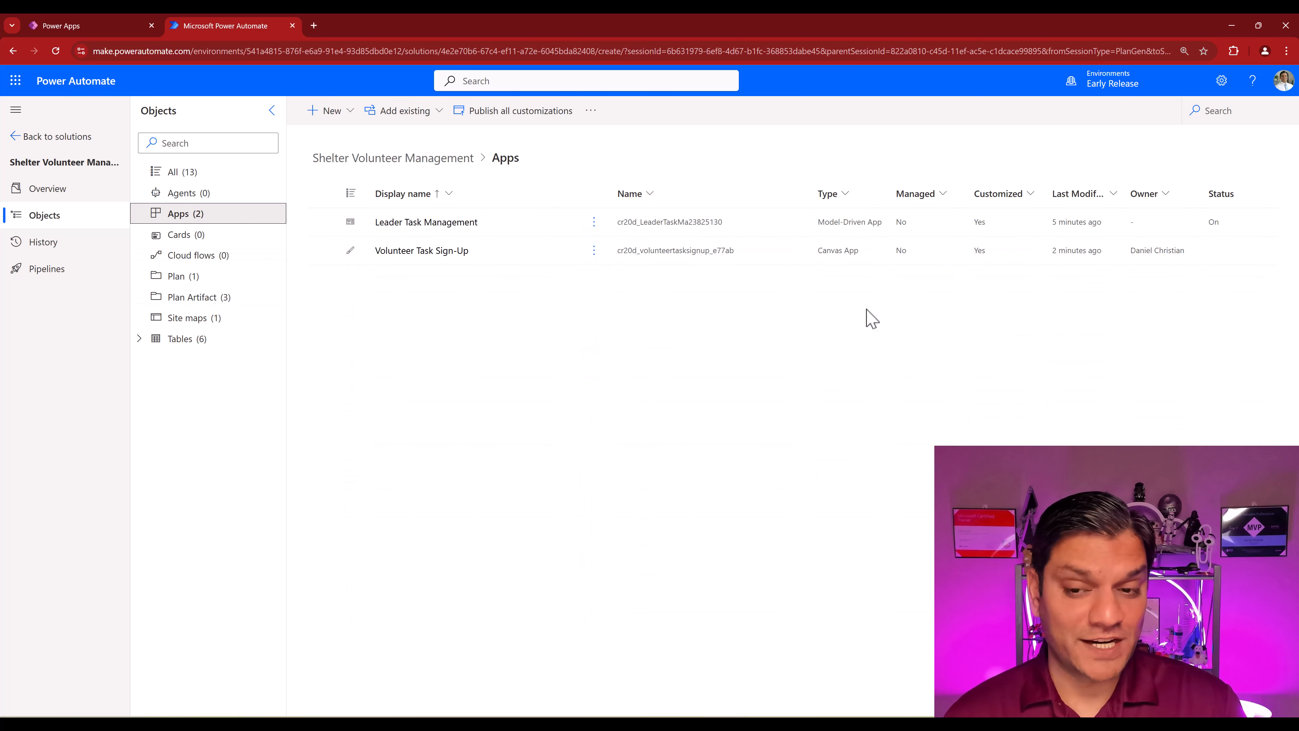
left_click(249, 284)
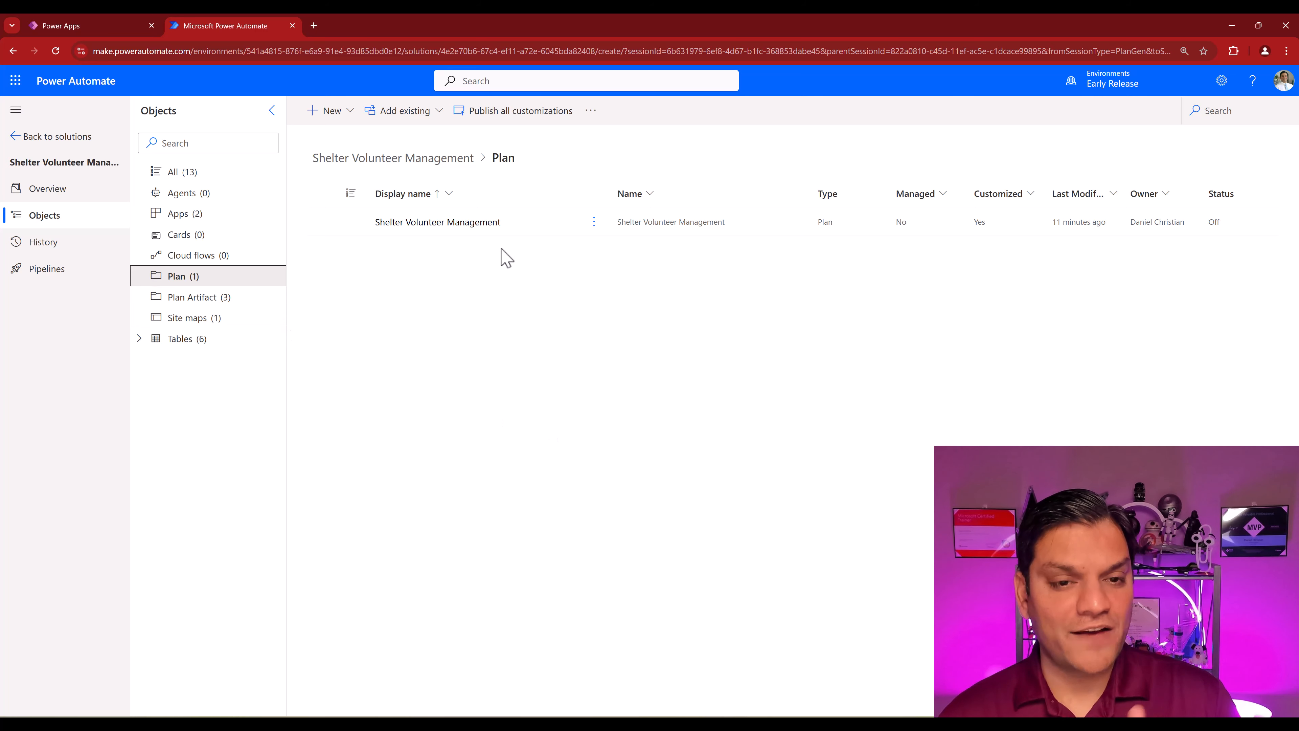
Step: Exit the plan in Power Apps, reopen Shelter Volunteer Management for editing from the home page, and review its business problem and user roles
left_click(123, 24)
left_click(49, 113)
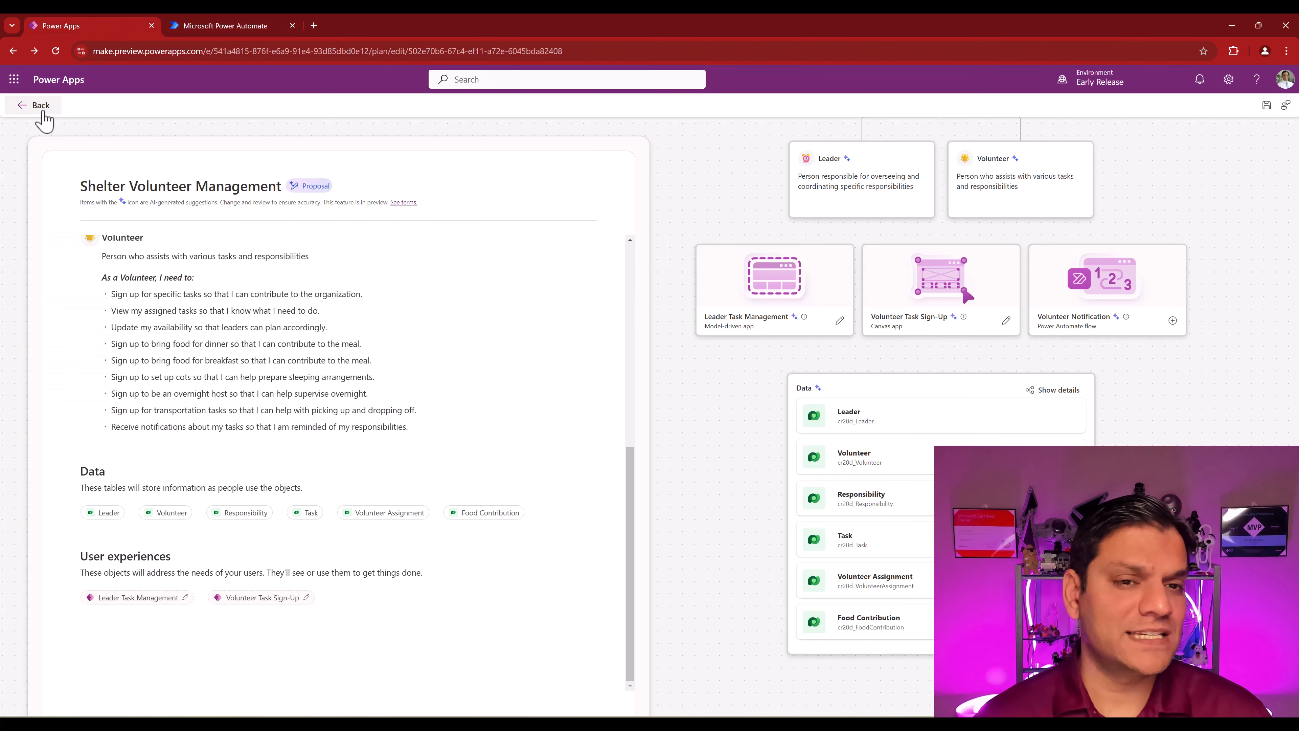
left_click(46, 110)
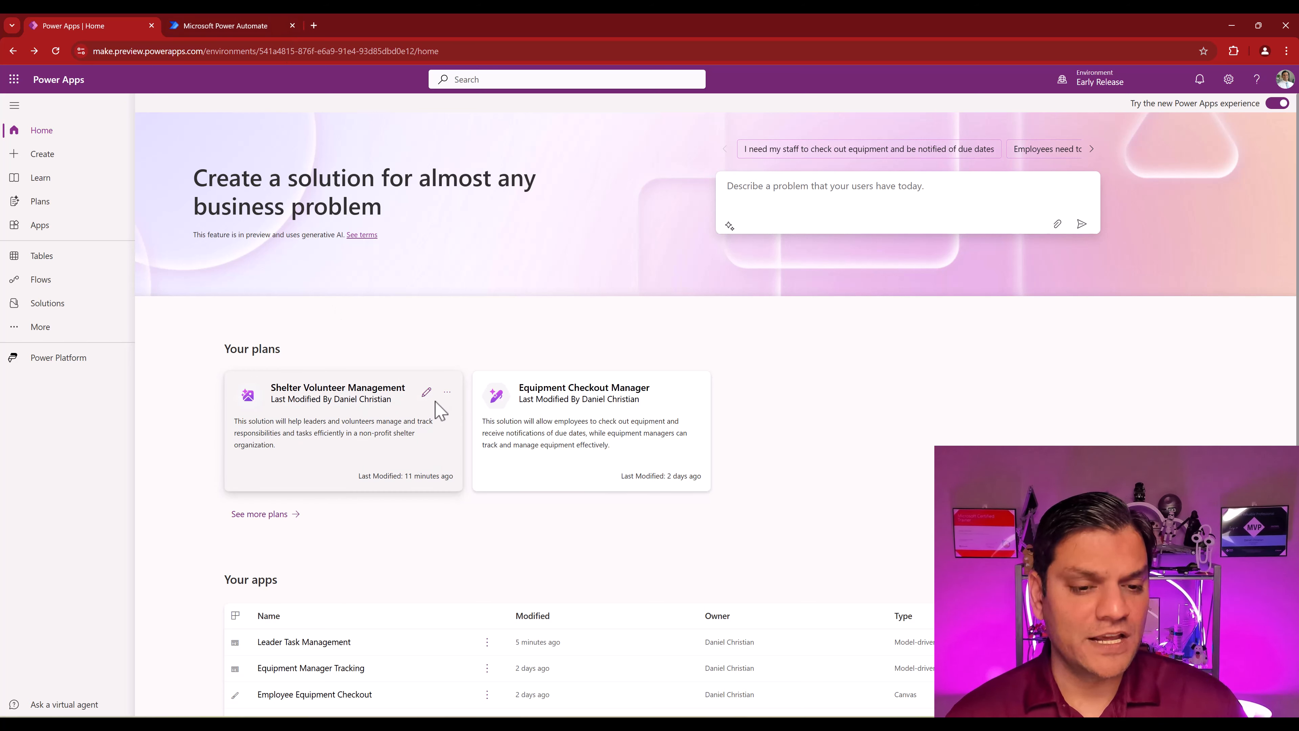
left_click(426, 392)
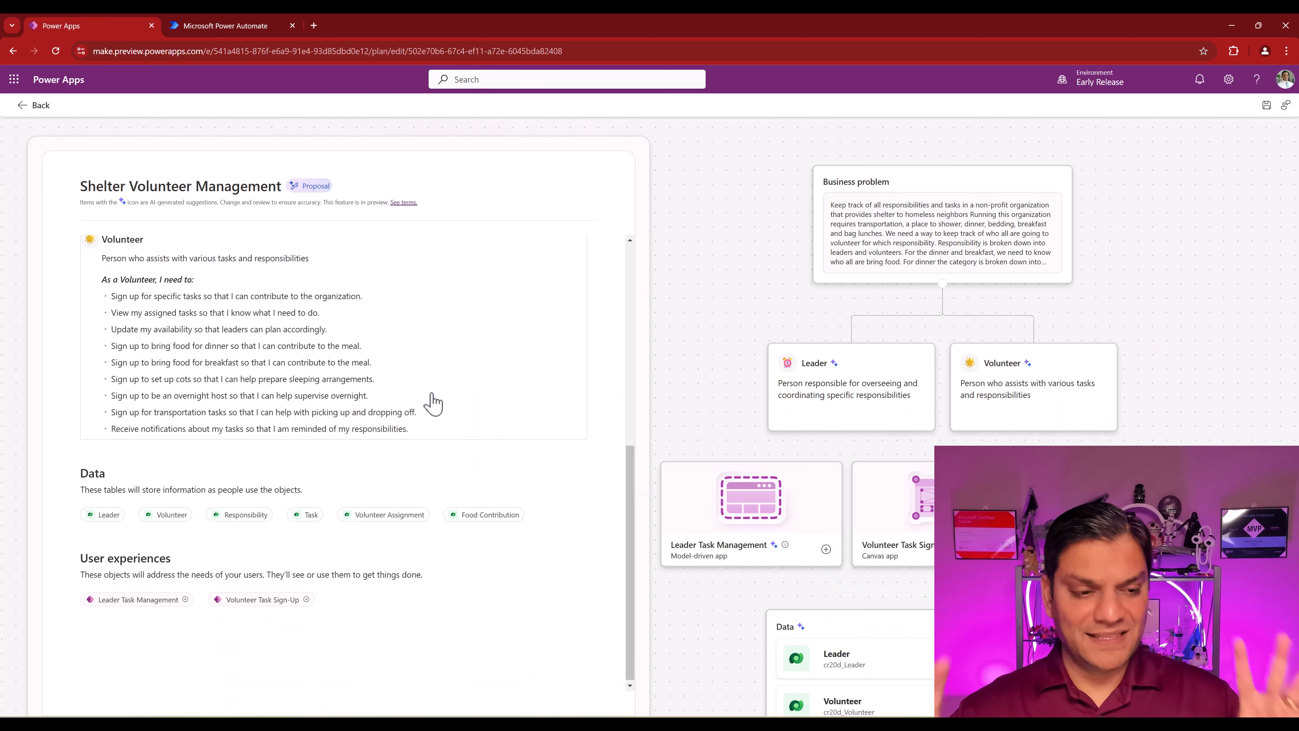
scroll(432, 402, "up", 8)
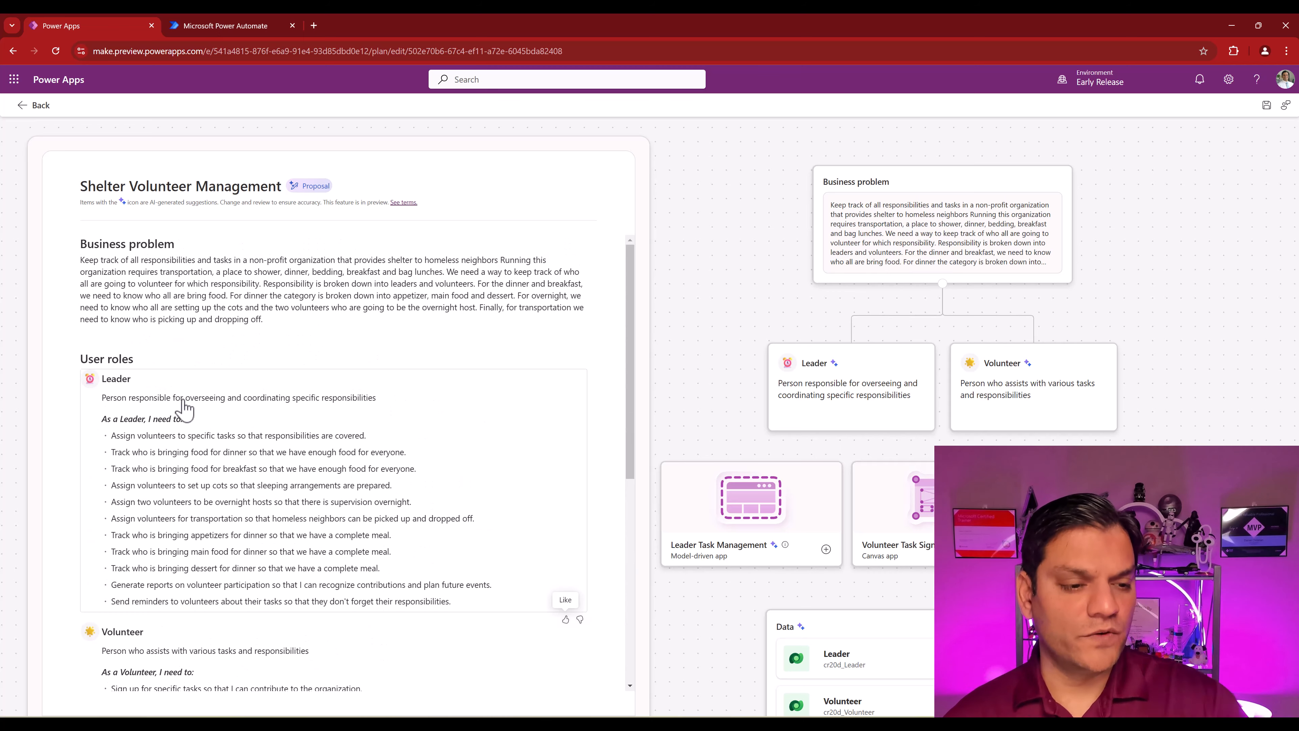
scroll(183, 408, "down", 3)
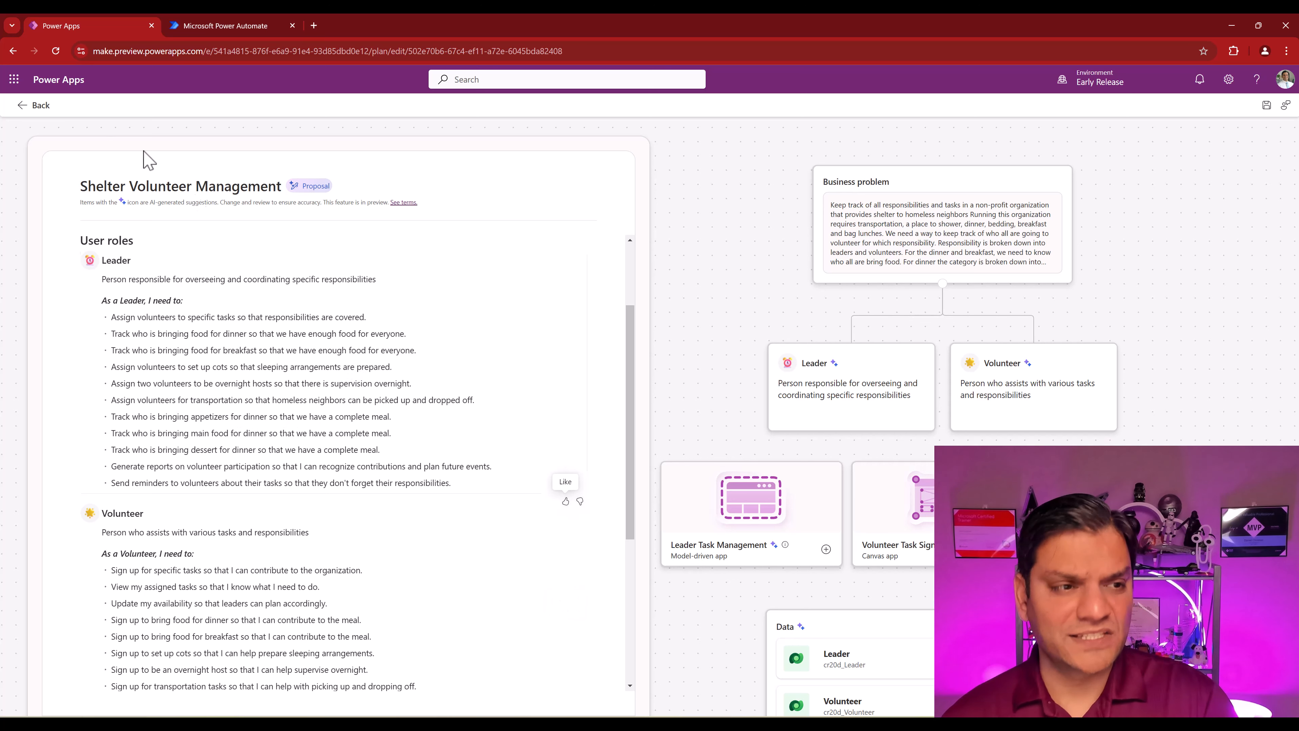
Step: Switch to Power Automate and examine the Plan Artifact, Site maps and Tables objects in the Shelter Volunteer Management solution
left_click(225, 26)
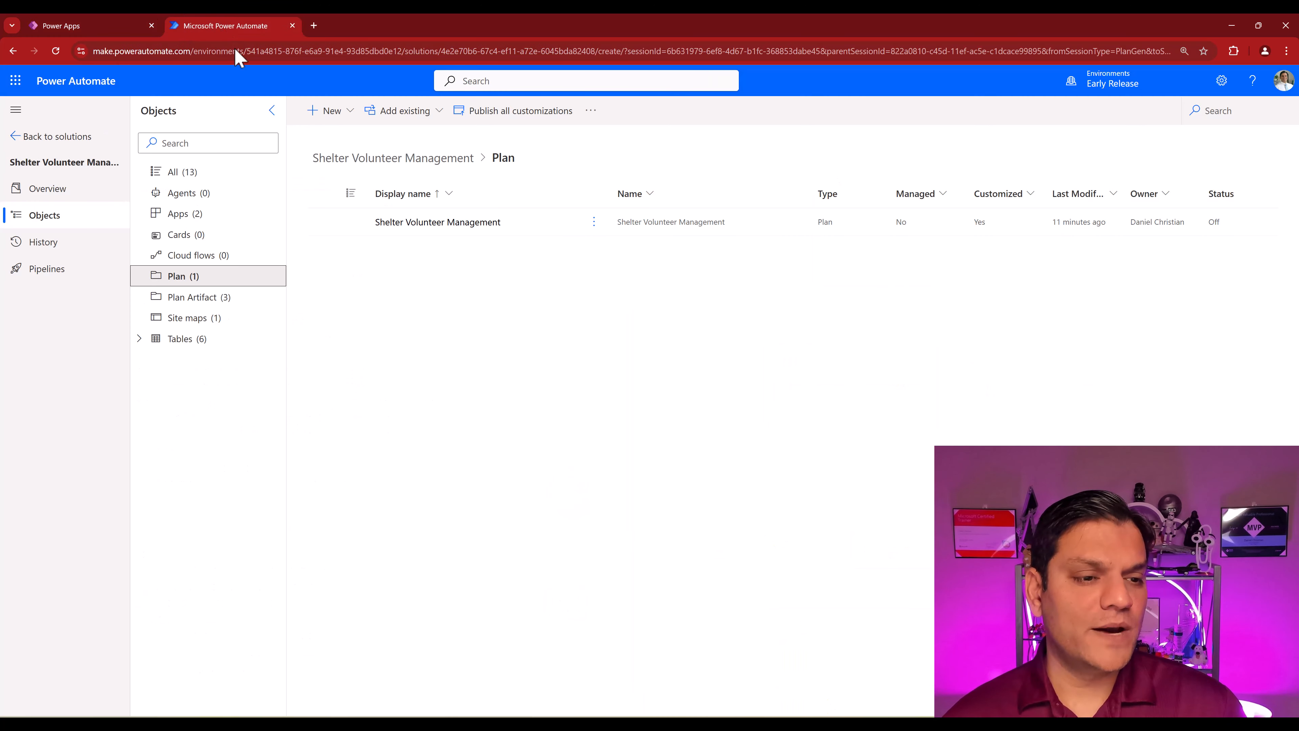
left_click(212, 303)
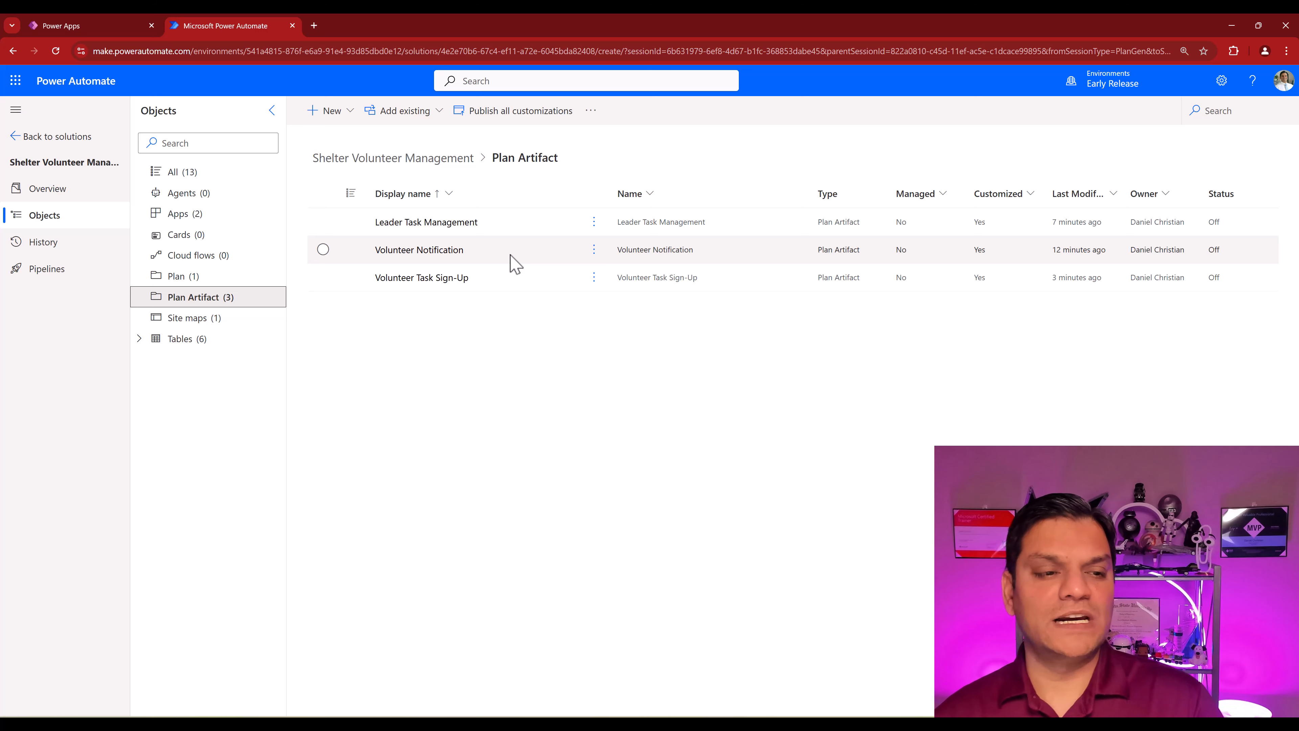
left_click(203, 323)
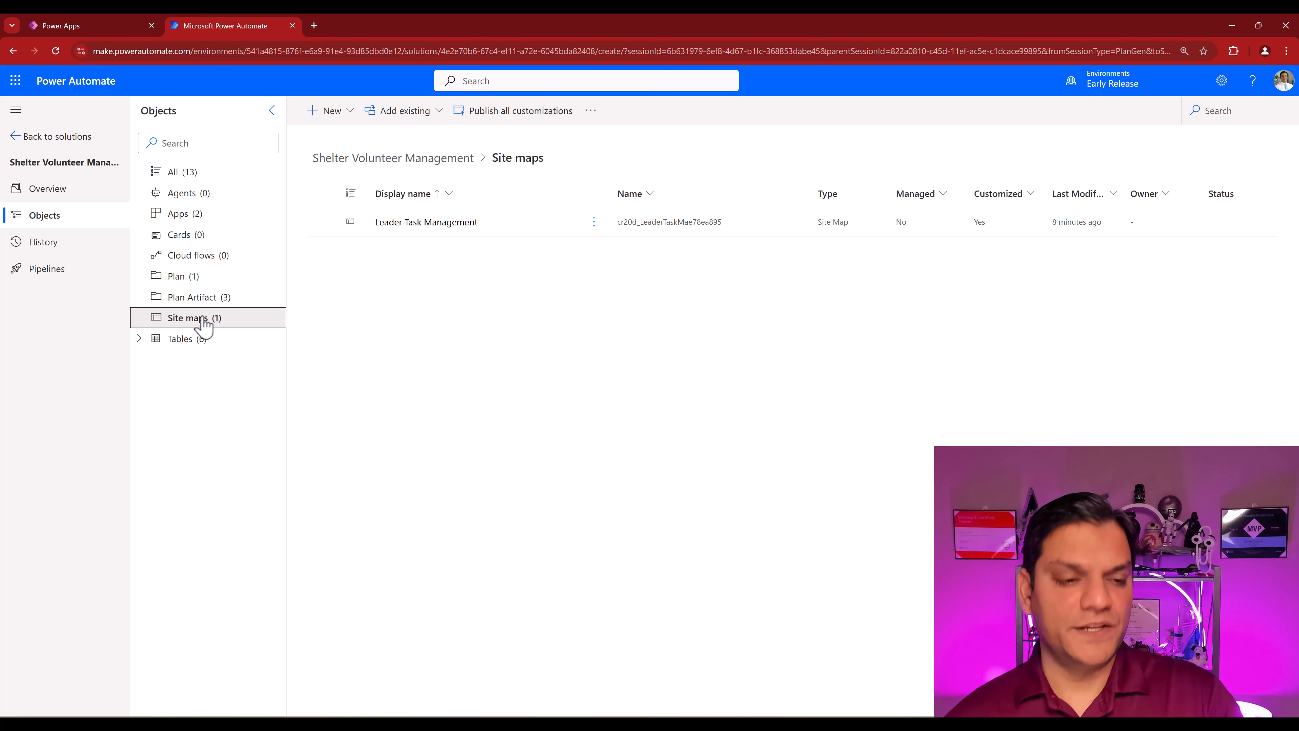
left_click(204, 344)
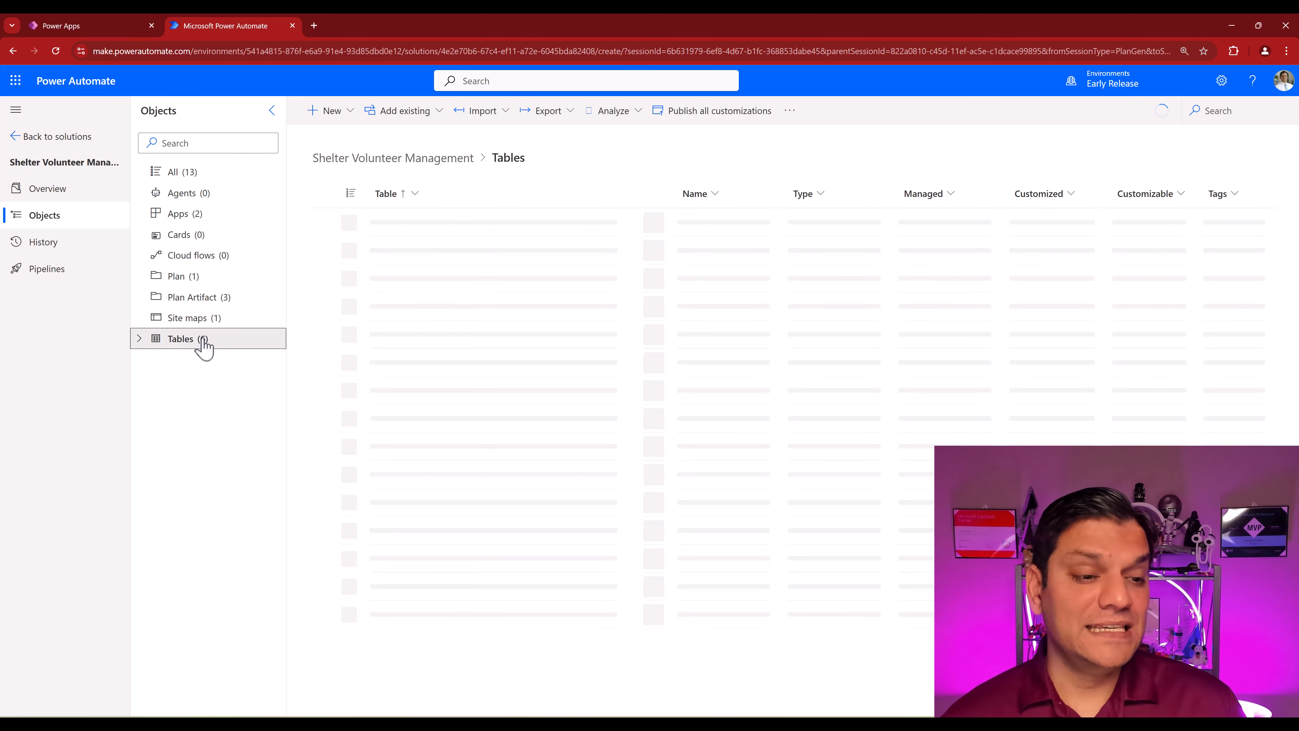